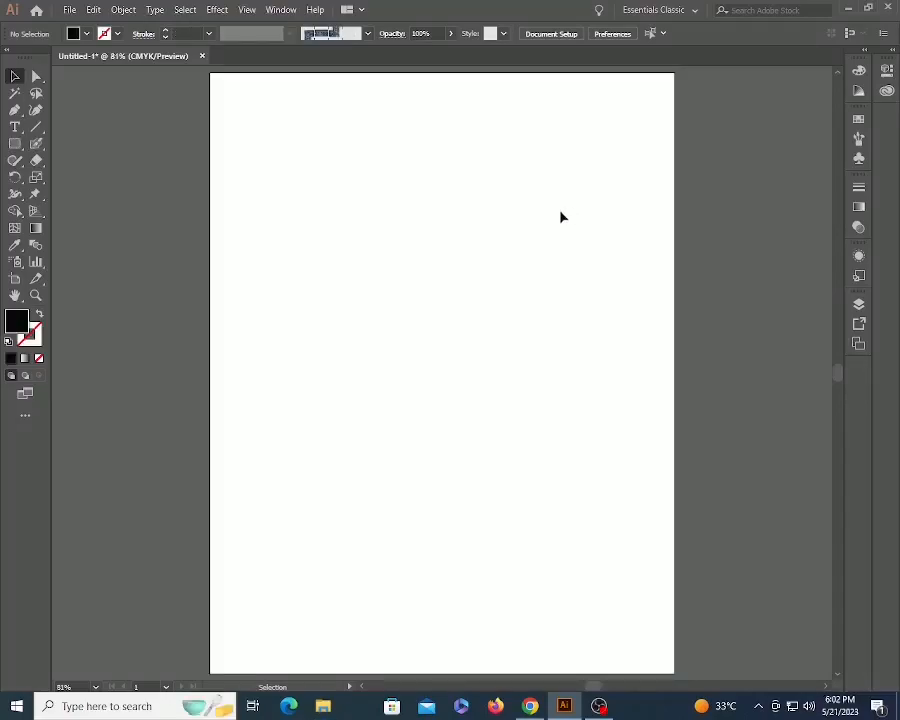
Draw a black-filled square in the upper-left area of the artboard.
drag(396, 280, 363, 311)
key(m)
drag(283, 244, 341, 298)
Create two progressively smaller copies of the black square, scaled about its centre so that three squares are nested.
key(z)
drag(160, 154, 430, 362)
key(v)
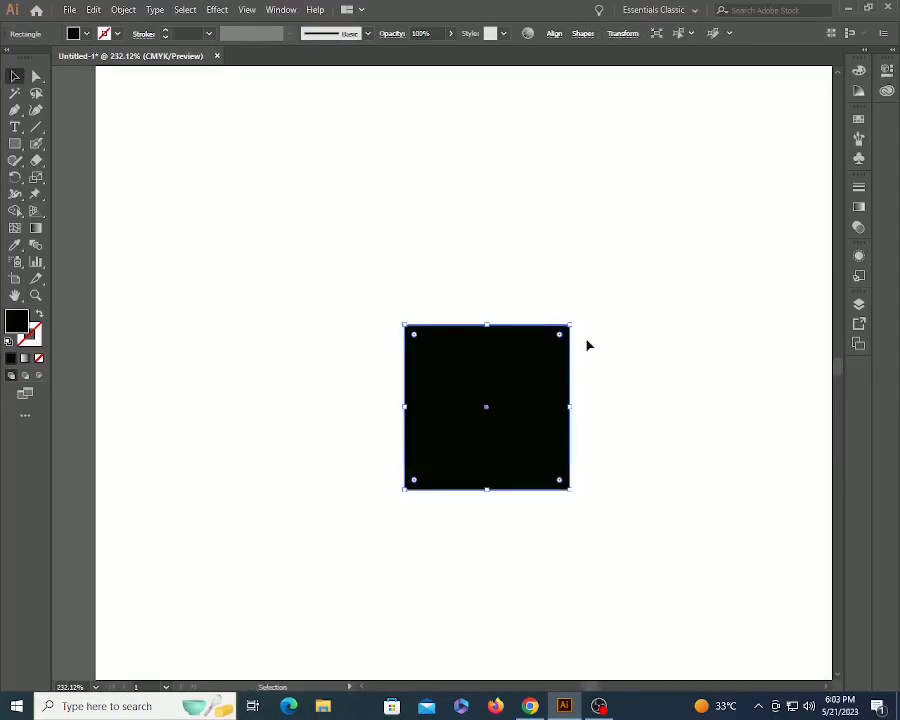
drag(569, 325, 555, 343)
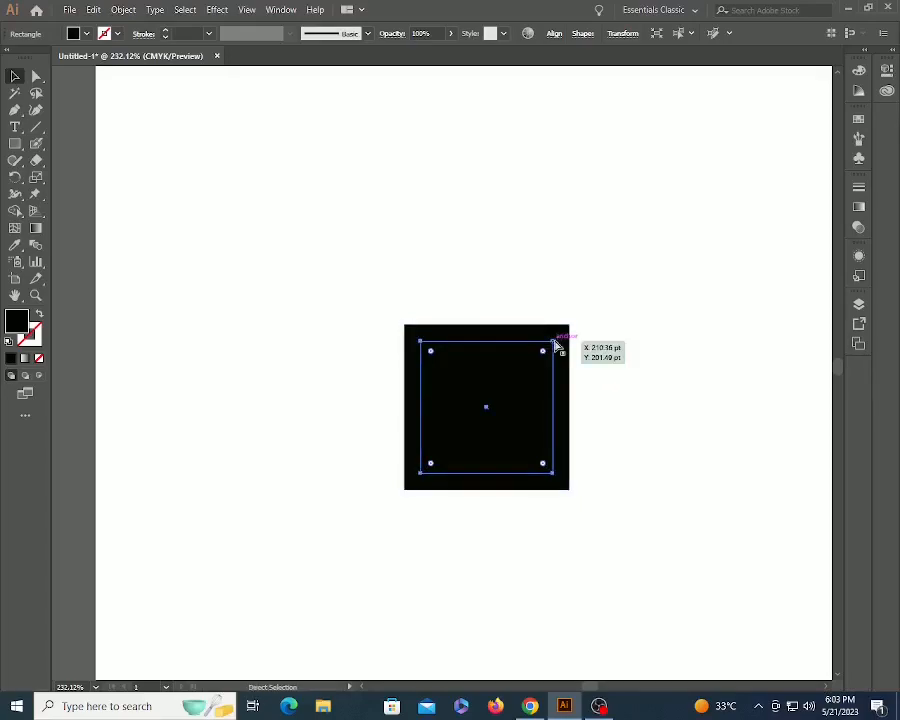
key(ctrl+d)
key(ctrl+z)
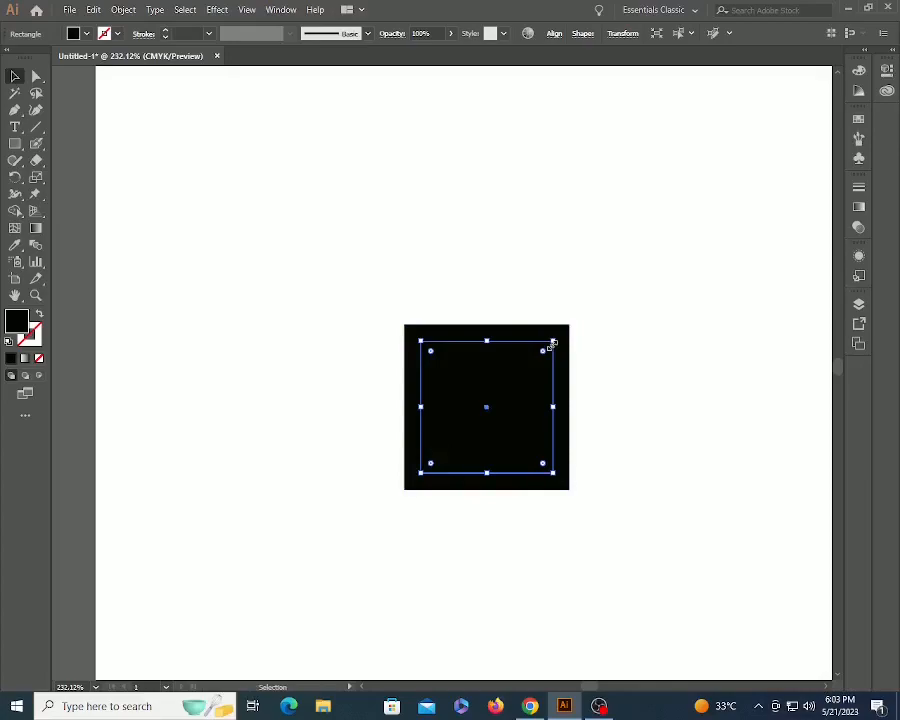
drag(551, 338, 531, 363)
key(ctrl+c)
key(ctrl+f)
Fill the outermost square with red.
click(471, 296)
key(Tab)
key(Tab)
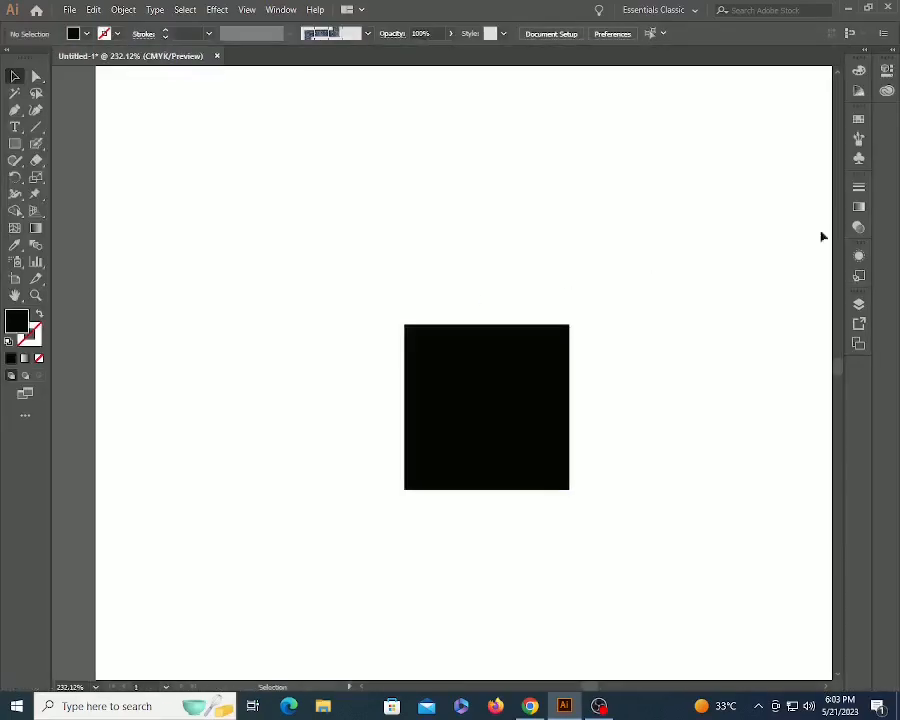
click(857, 140)
click(520, 338)
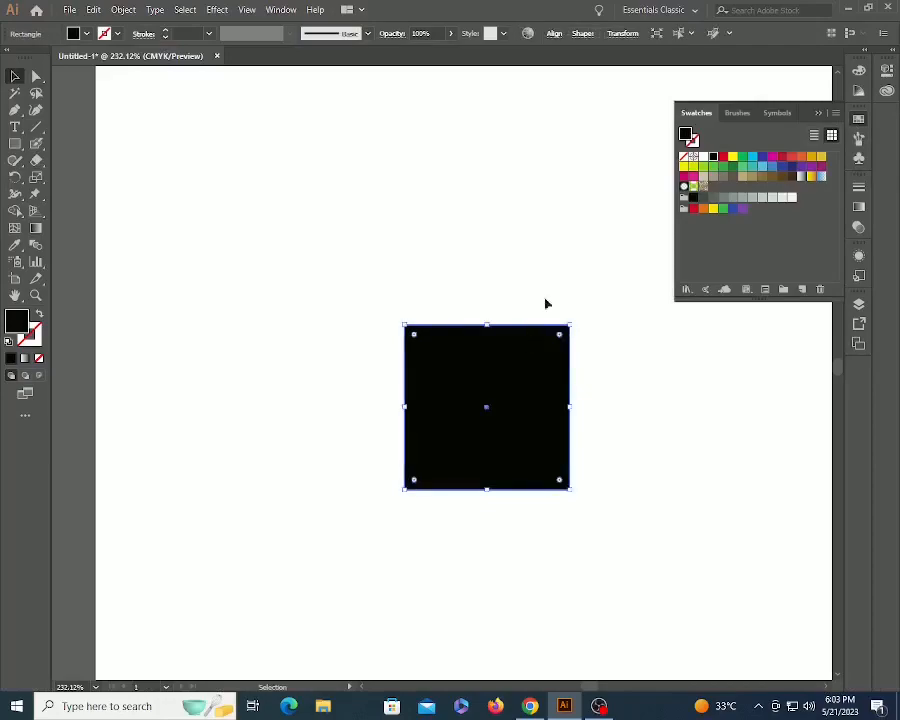
click(724, 157)
click(645, 376)
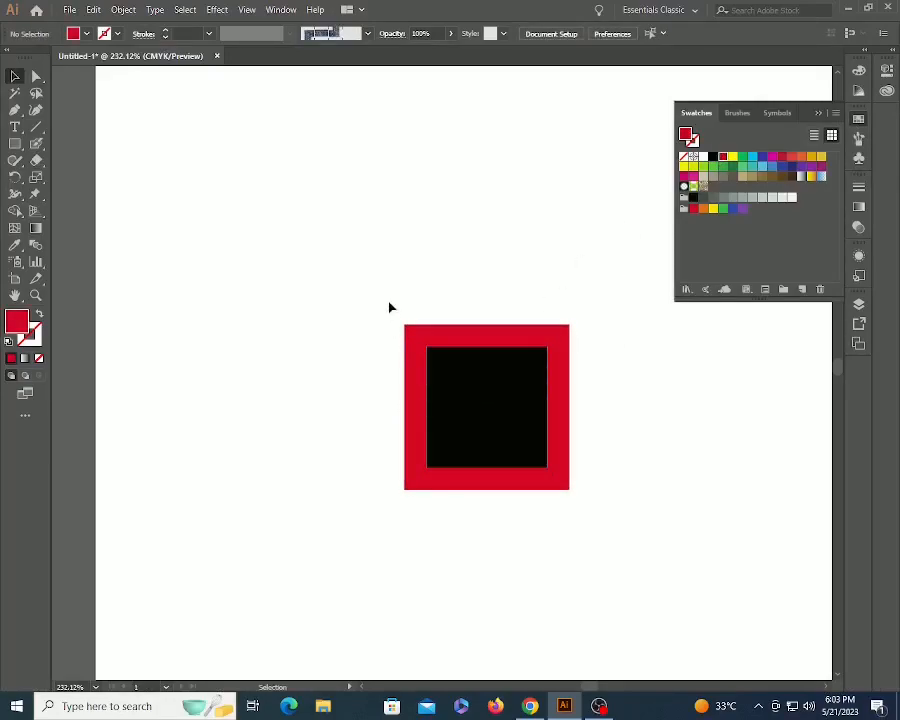
Remove the fill from all three nested squares and give them a black stroke.
drag(364, 265, 645, 558)
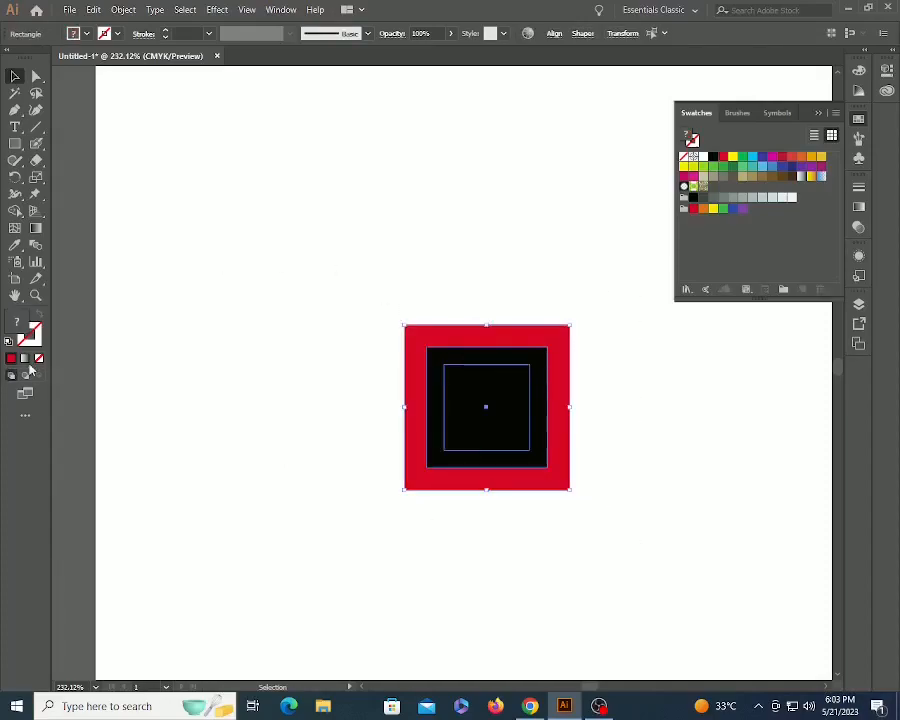
click(39, 358)
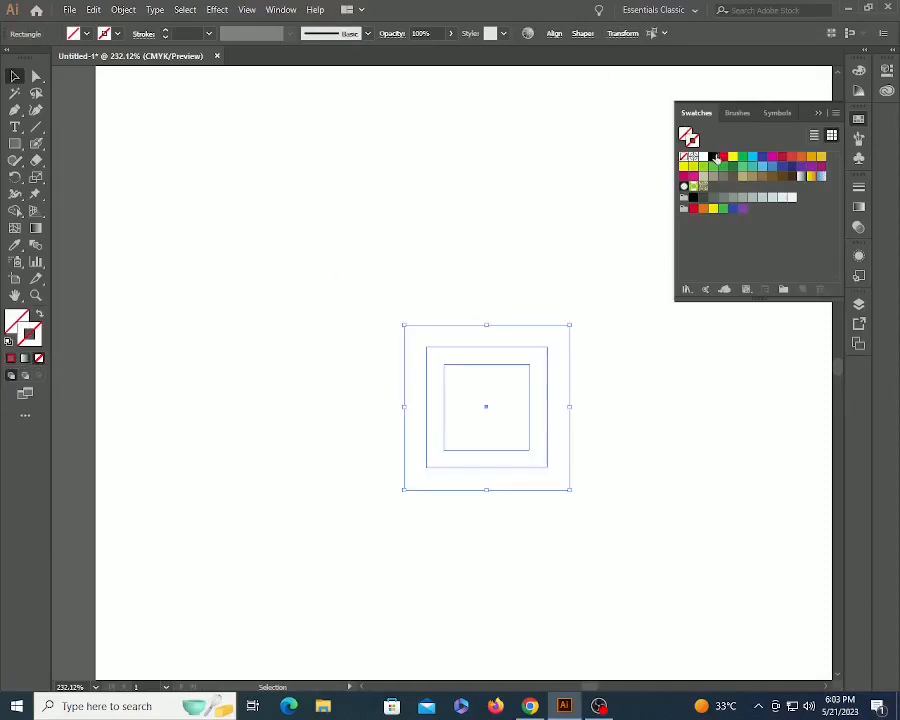
click(713, 160)
click(614, 347)
Create a pattern brush from the three nested square outlines, keeping the default brush options.
key(ctrl+1)
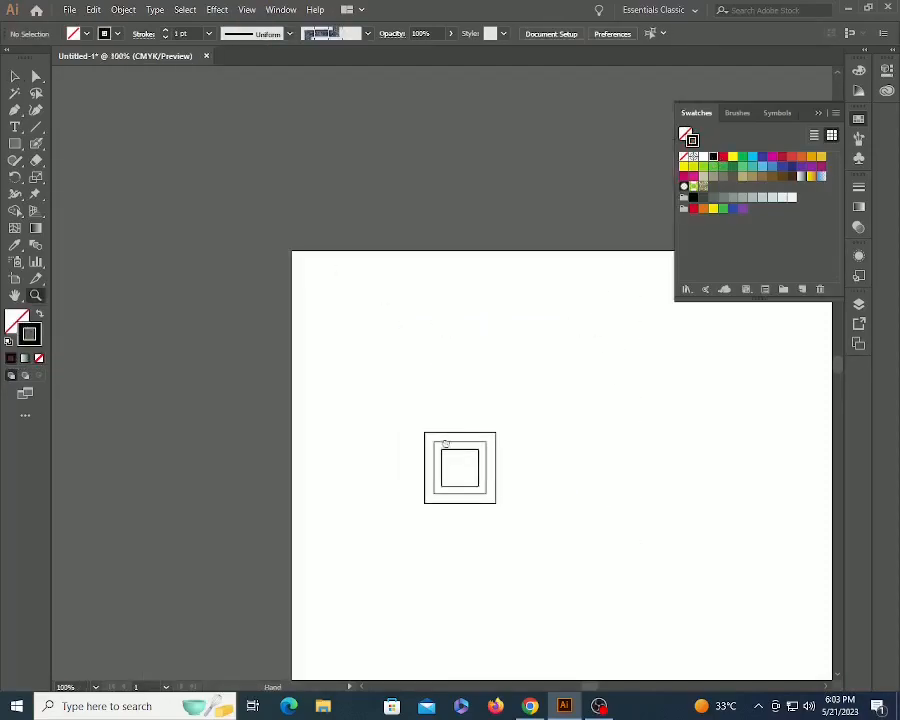
click(858, 138)
mouse_move(314, 195)
mouse_down()
mouse_move(478, 349)
mouse_move(426, 287)
mouse_move(782, 258)
mouse_up()
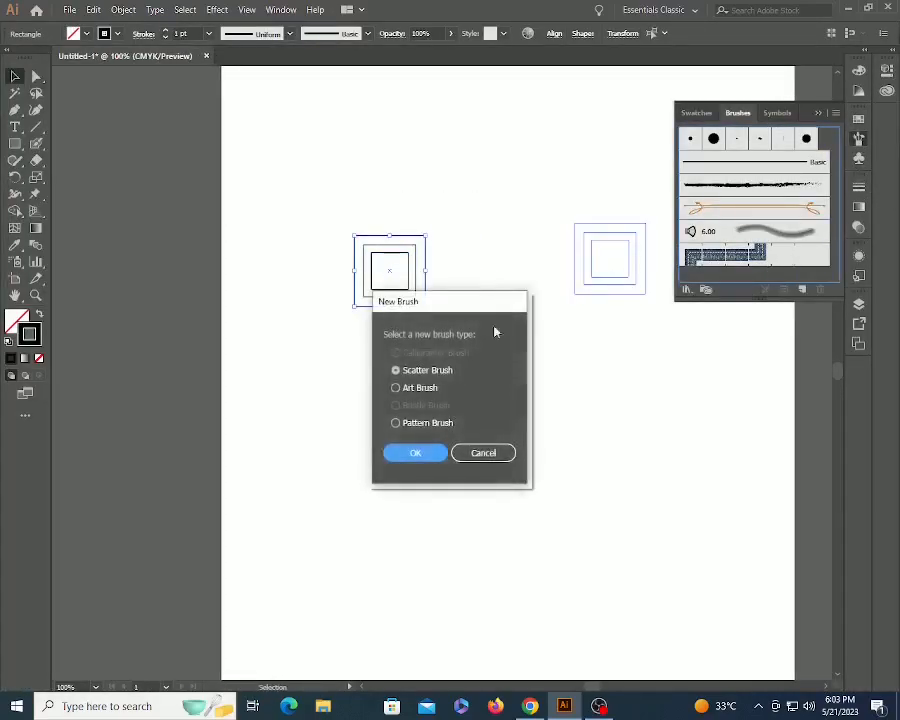
click(430, 426)
click(415, 453)
click(844, 678)
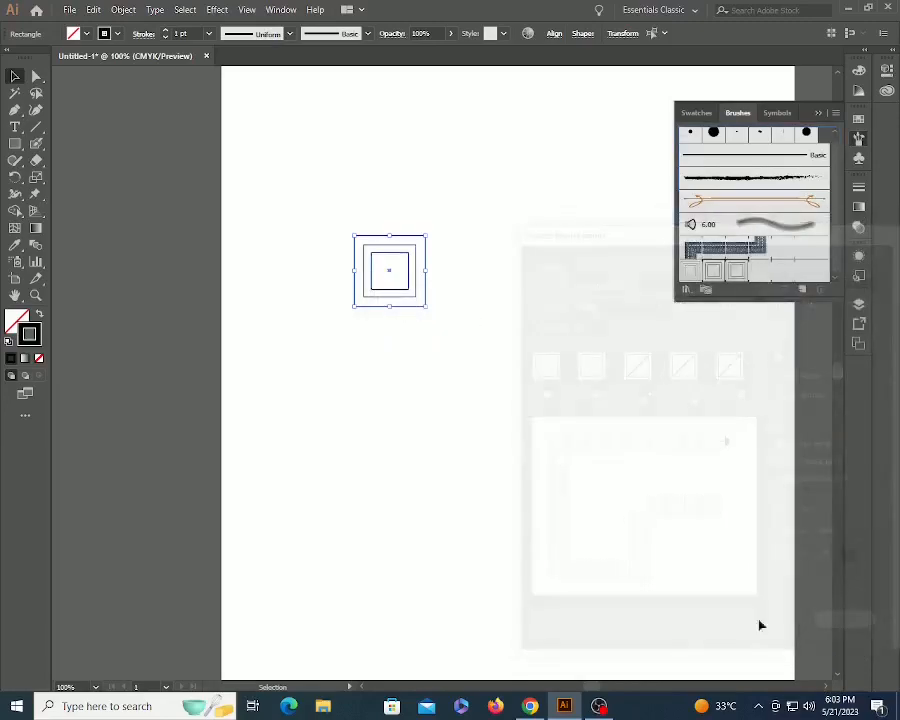
Move the nested squares off the artboard, to its right side.
key(z)
alt+click(567, 281)
alt+click(567, 281)
key(space)
drag(420, 345, 513, 239)
key(v)
drag(338, 282, 404, 340)
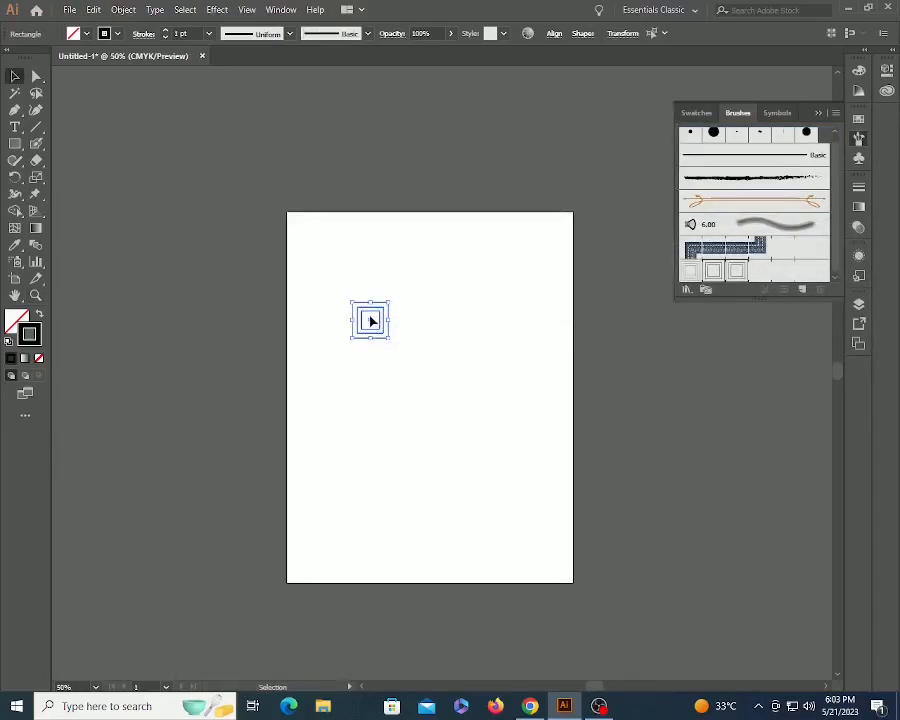
drag(372, 316, 673, 354)
click(408, 330)
Draw a circle on the artboard and apply the nested-squares pattern brush to it.
key(l)
drag(366, 312, 520, 462)
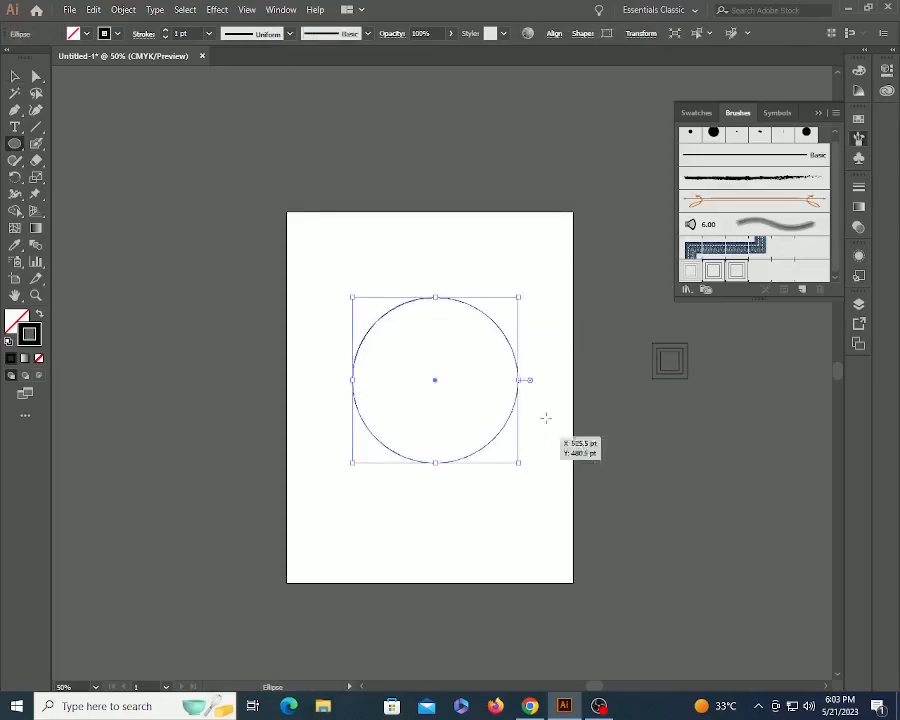
click(713, 270)
key(ctrl+shift+a)
Move the patterned ring off the artboard, below the nested squares on the right.
key(z)
drag(227, 255, 576, 444)
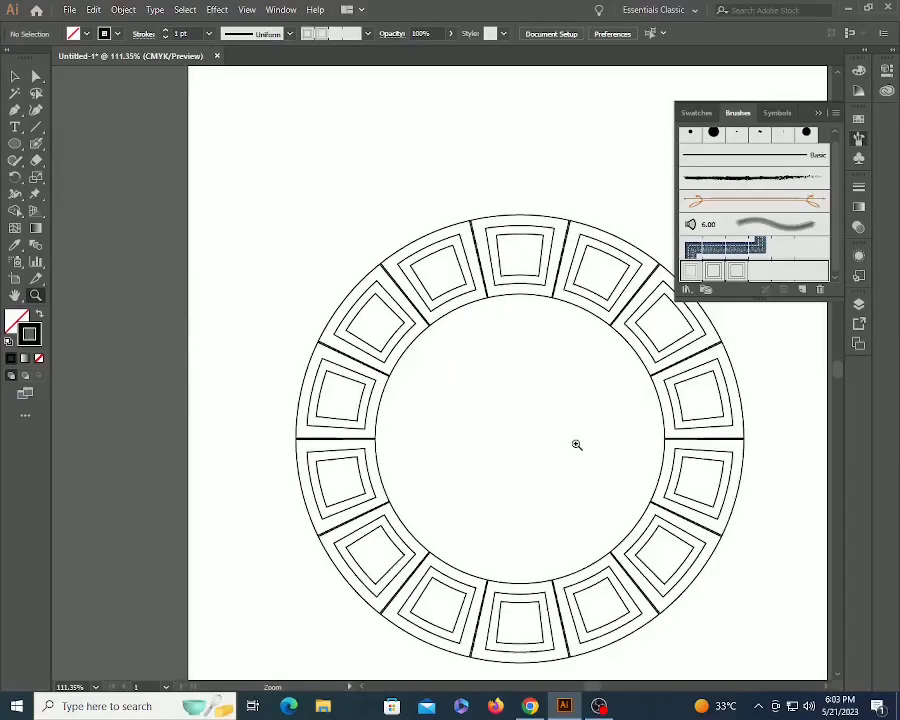
alt+click(524, 372)
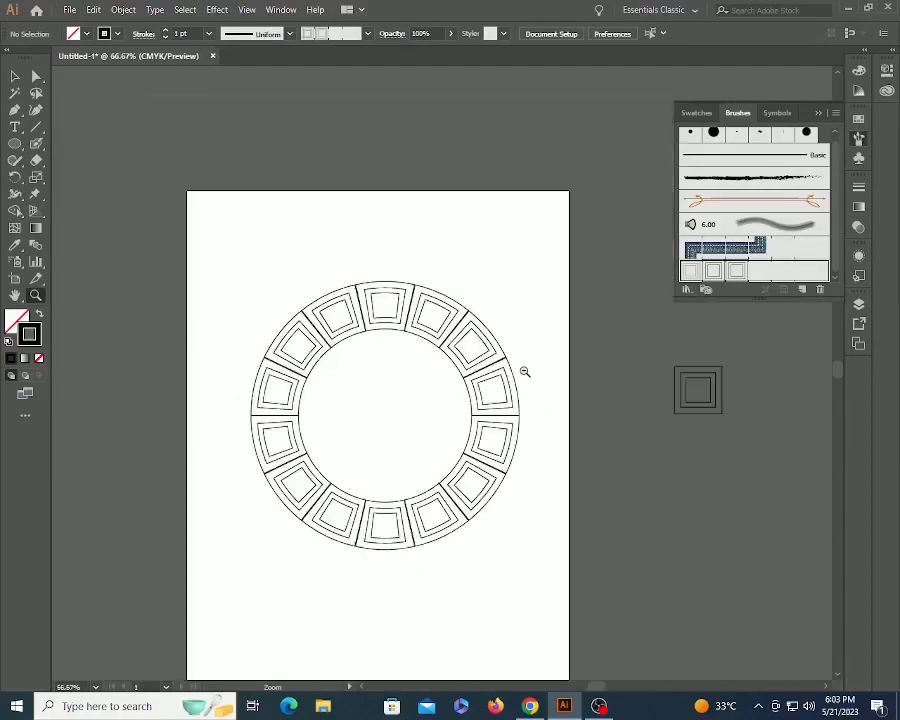
alt+click(522, 370)
key(v)
mouse_move(333, 336)
mouse_down()
mouse_move(446, 418)
mouse_move(582, 467)
mouse_move(602, 462)
mouse_up()
click(354, 411)
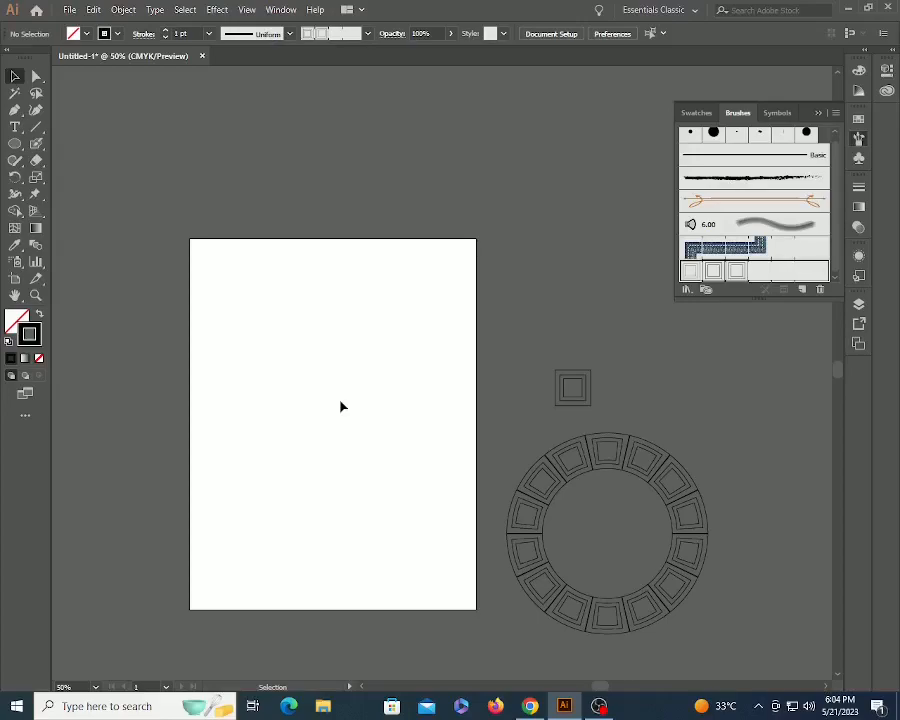
Draw a small square on the artboard and rotate it 45° into a diamond.
key(m)
drag(261, 354, 321, 373)
key(v)
click(290, 312)
Delete the diamond's top anchor point so that only a V-shaped path is left.
key(z)
drag(197, 311, 320, 408)
drag(362, 370, 161, 366)
key(a)
drag(301, 223, 454, 323)
key(Delete)
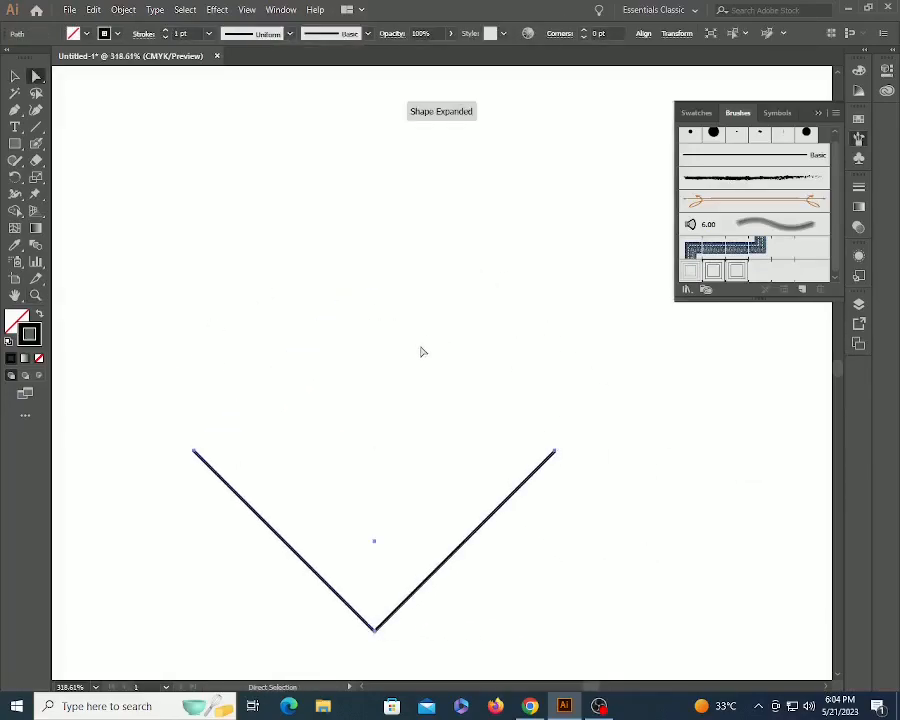
Create a pattern brush from the V-shaped path, keeping the default brush options.
key(v)
click(422, 352)
mouse_move(496, 503)
mouse_down()
mouse_move(540, 476)
mouse_move(733, 286)
mouse_up()
click(395, 423)
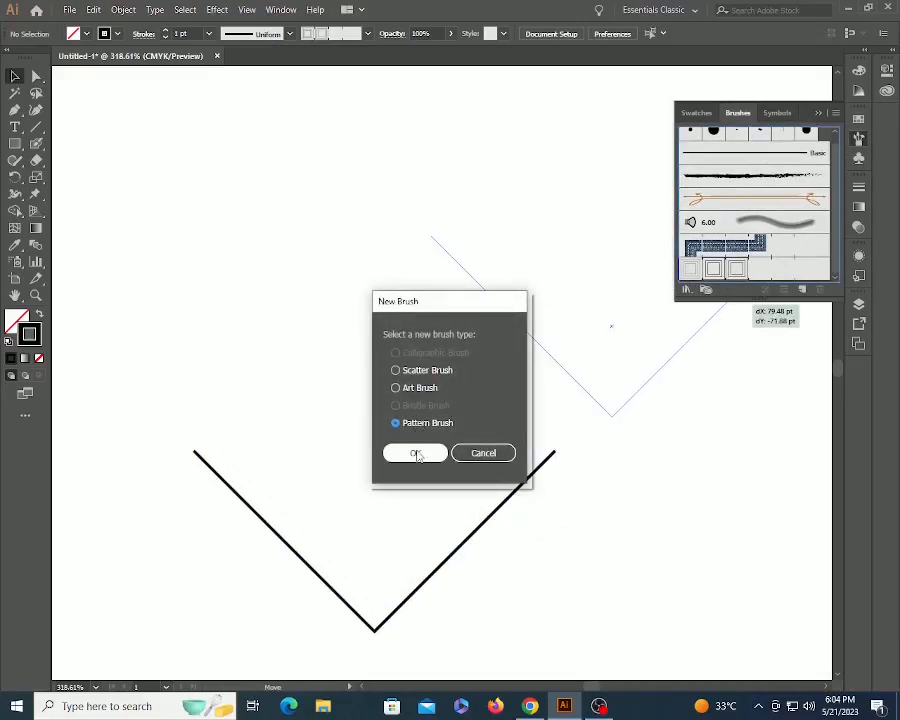
click(416, 454)
click(852, 628)
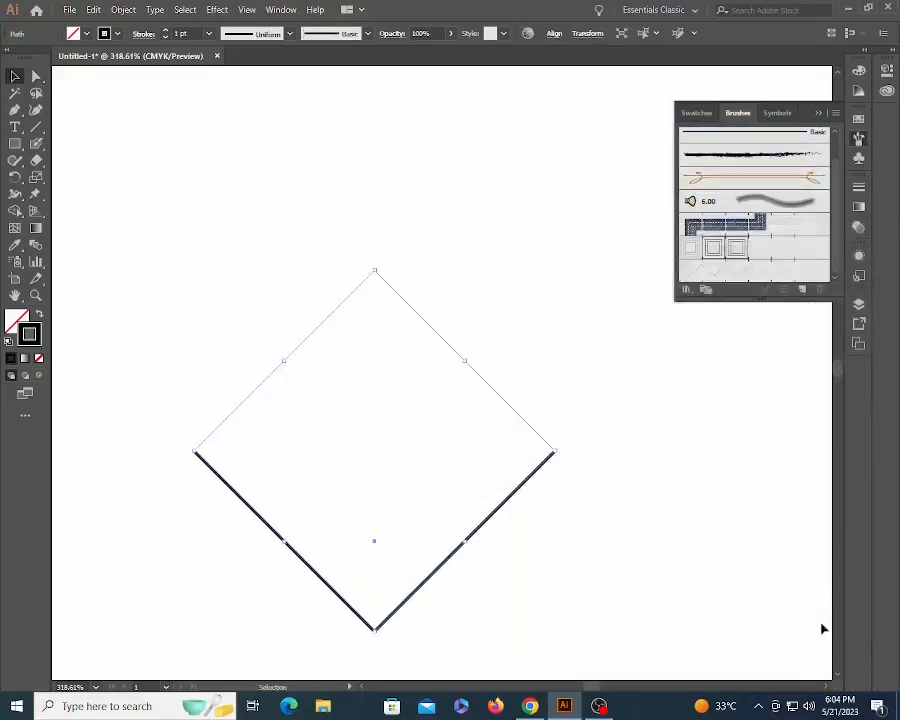
Move the V-shaped path off the artboard, to its left side.
click(481, 313)
ctrl+alt+click(385, 325)
ctrl+alt+click(384, 325)
ctrl+alt+click(384, 325)
ctrl+alt+click(384, 325)
ctrl+alt+click(384, 325)
ctrl+alt+click(384, 325)
drag(506, 433, 382, 366)
drag(441, 450, 226, 314)
click(448, 420)
Try the V-shaped pattern brush on a circle drawn on the artboard and delete that circle.
key(l)
mouse_move(441, 417)
mouse_down()
mouse_move(492, 488)
mouse_move(515, 490)
mouse_up()
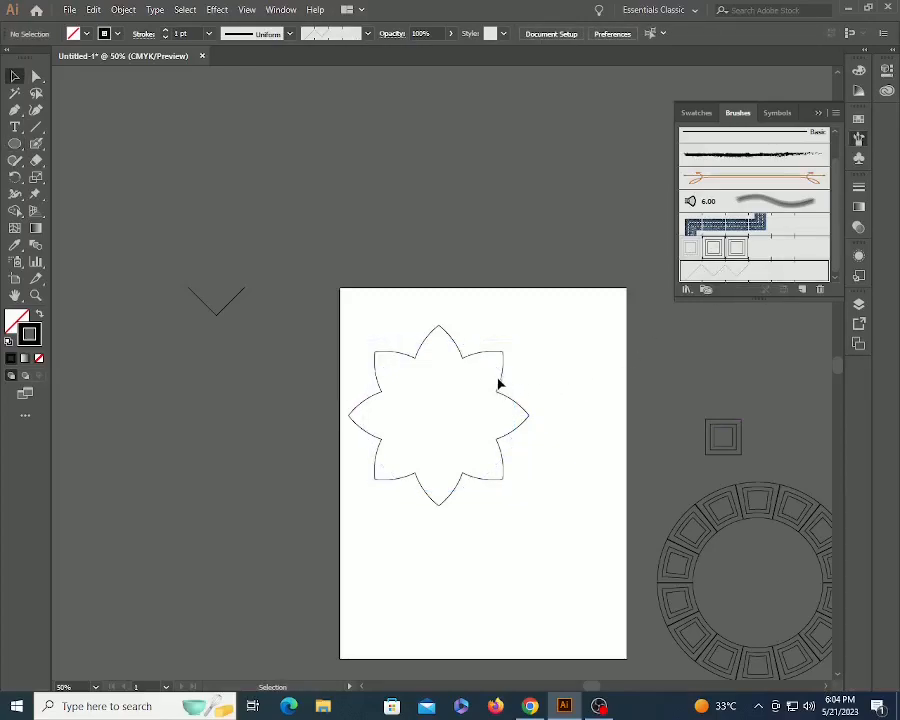
click(502, 384)
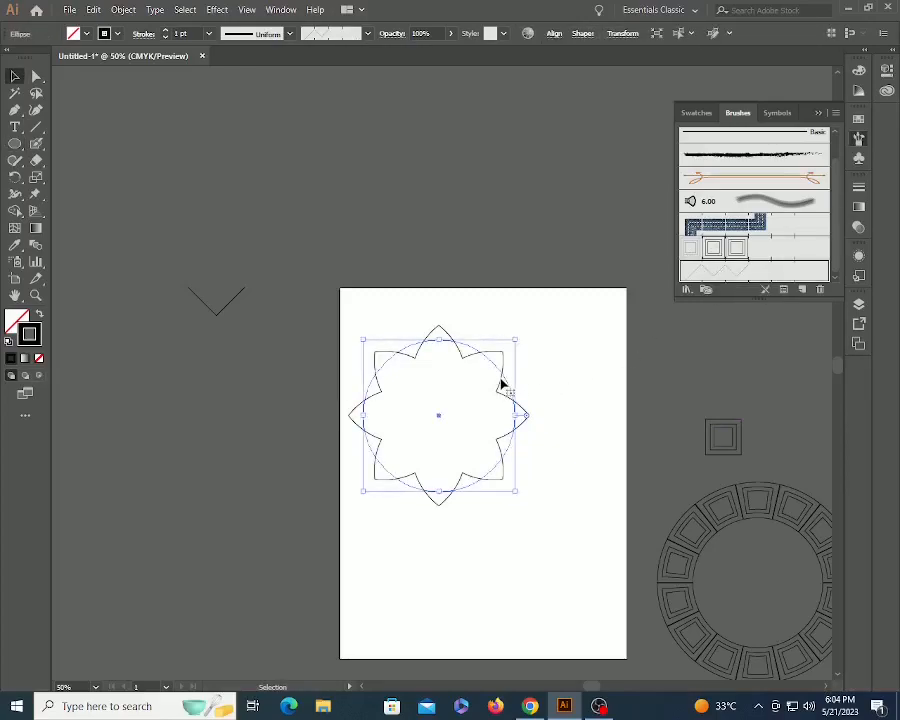
key(Delete)
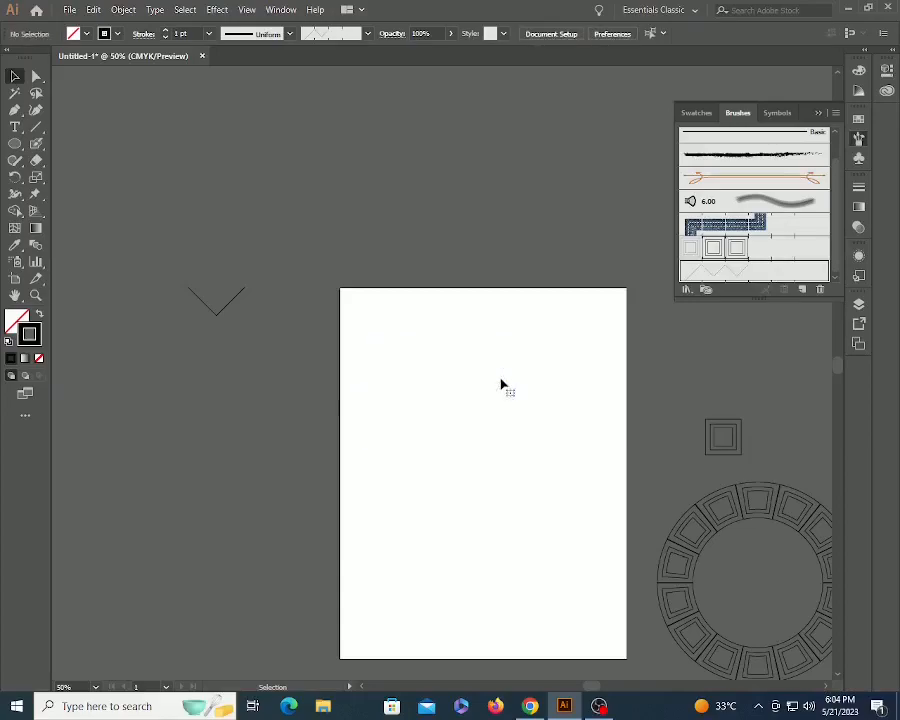
Draw an unfilled square about 112.5 pt wide on the artboard.
key(m)
drag(427, 396, 479, 445)
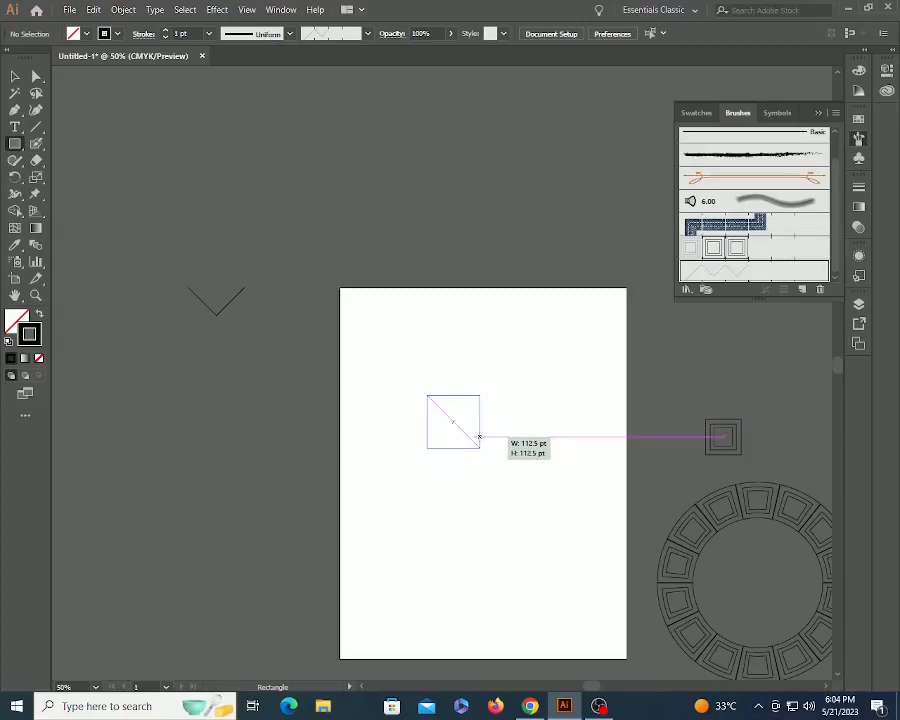
key(z)
drag(350, 355, 466, 416)
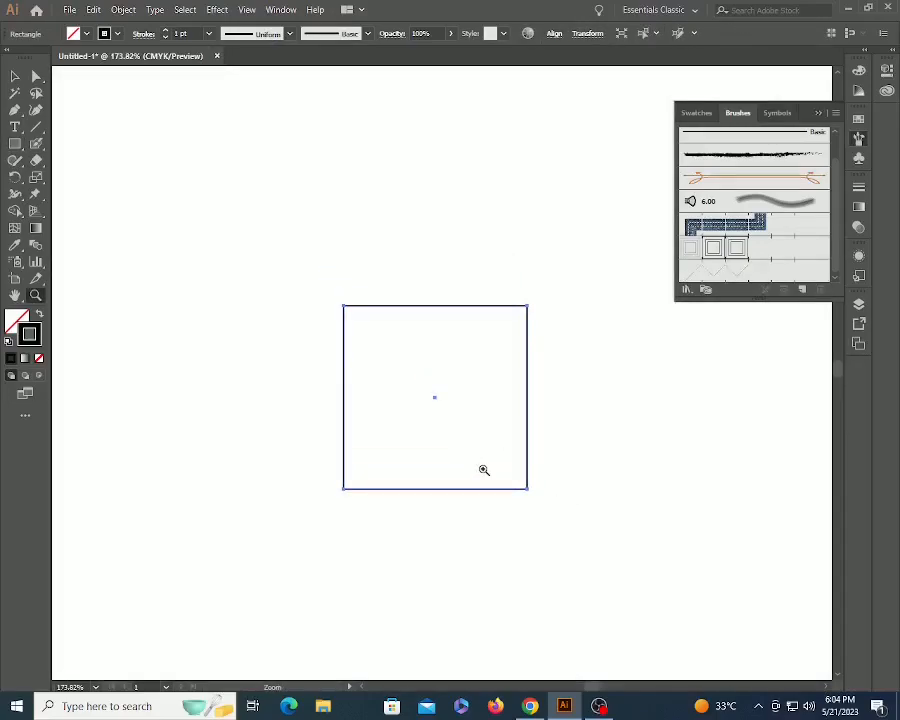
Create eight progressively smaller copies of the square, scaled towards the midpoint of its bottom edge.
key(s)
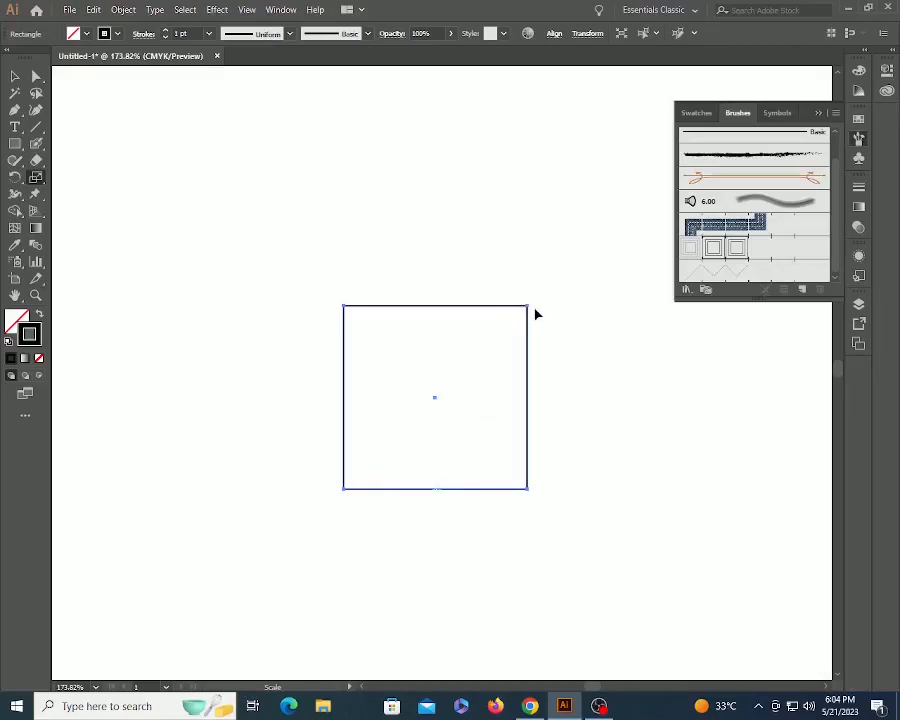
drag(530, 307, 514, 340)
key(ctrl+d)
key(ctrl+d)
key(ctrl+d)
key(ctrl+d)
key(ctrl+d)
key(ctrl+d)
key(v)
click(332, 279)
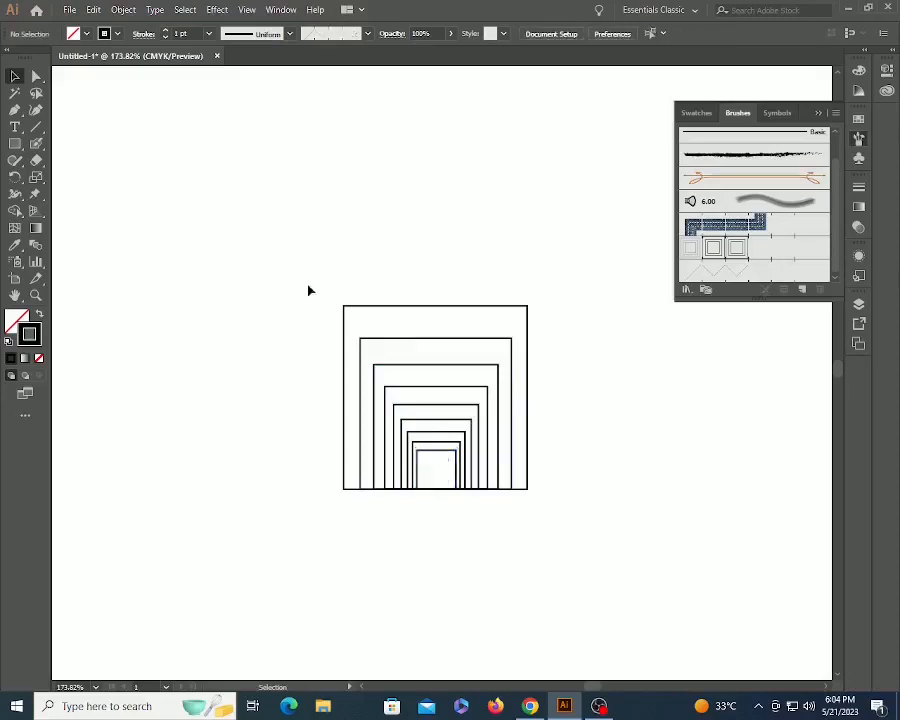
Fill all the bottom-aligned nested squares with red.
drag(287, 251, 600, 550)
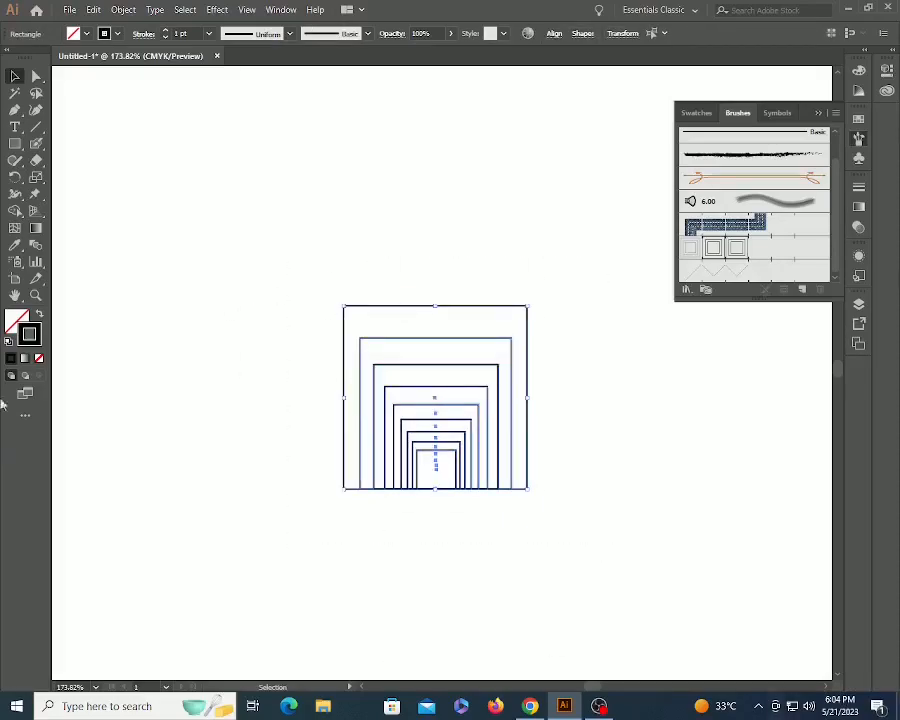
click(858, 120)
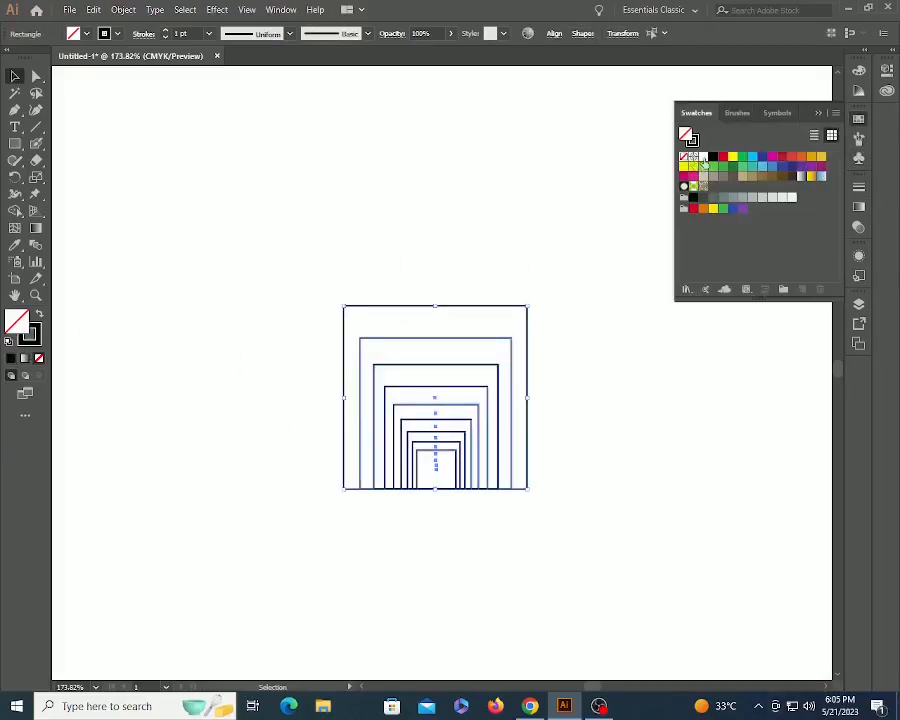
click(723, 158)
click(556, 357)
Create a pattern brush from the red nested squares with default options, and move the grouped squares off the artboard to its left.
key(ctrl+alt+space)
ctrl+alt+click(440, 352)
ctrl+alt+click(440, 352)
ctrl+alt+click(440, 352)
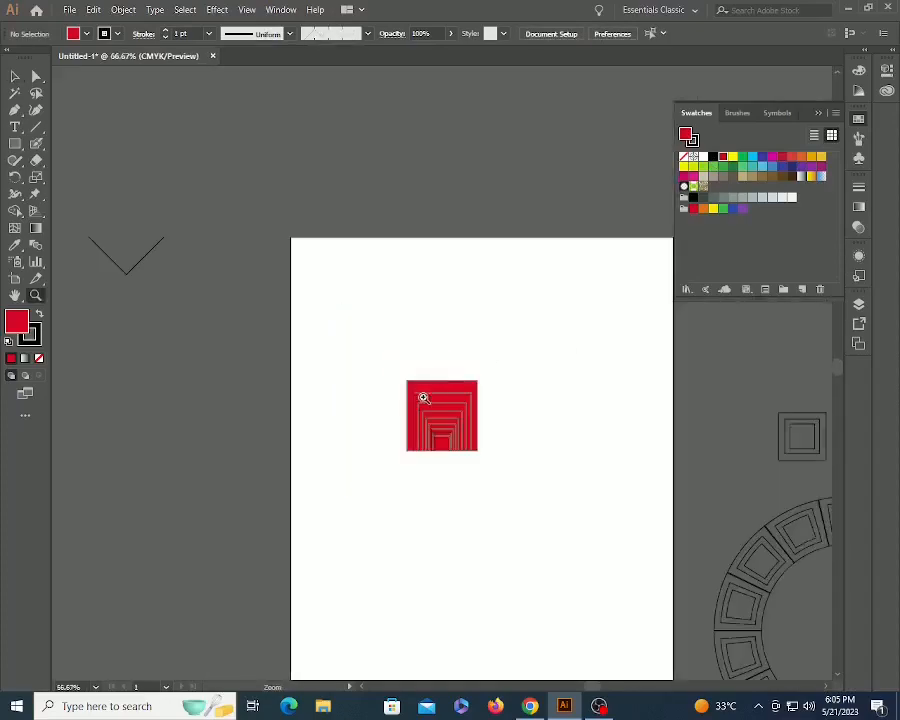
drag(426, 392, 413, 325)
drag(350, 297, 516, 452)
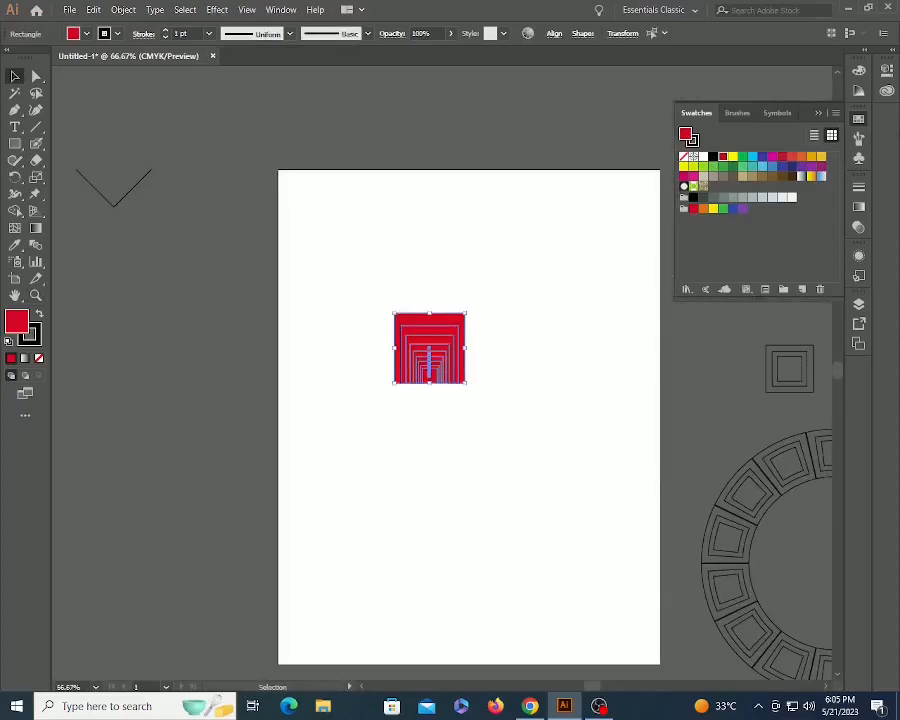
click(858, 139)
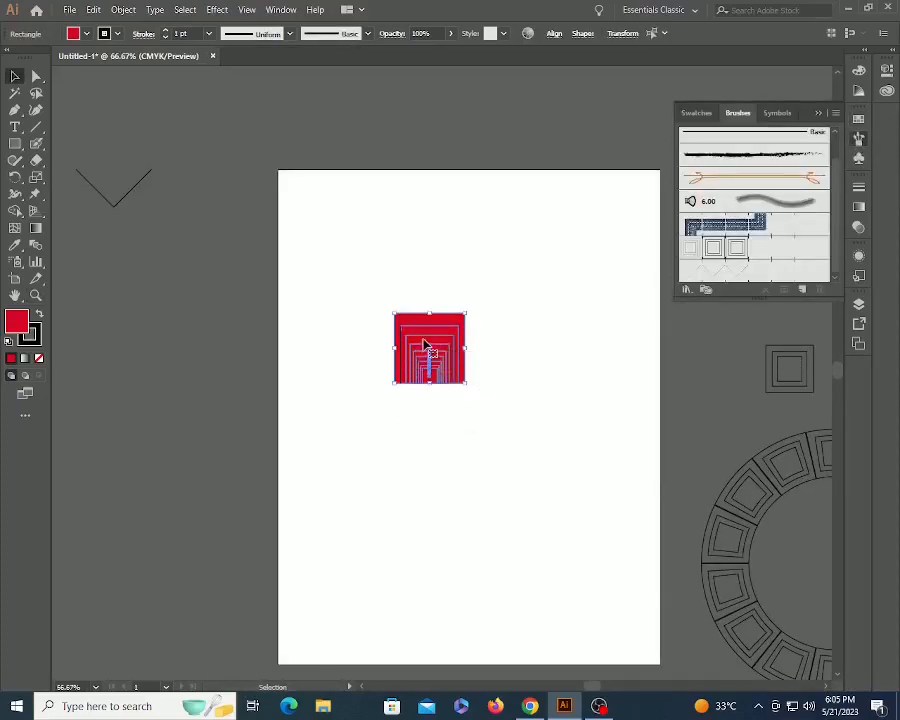
drag(460, 345, 692, 274)
click(422, 423)
click(415, 453)
click(848, 681)
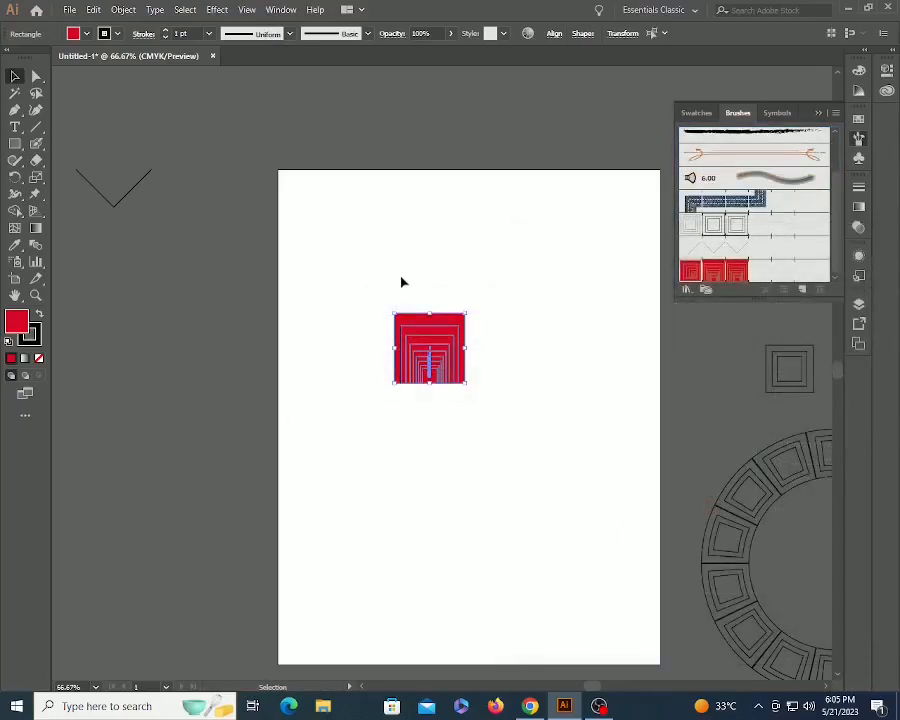
drag(400, 318, 70, 322)
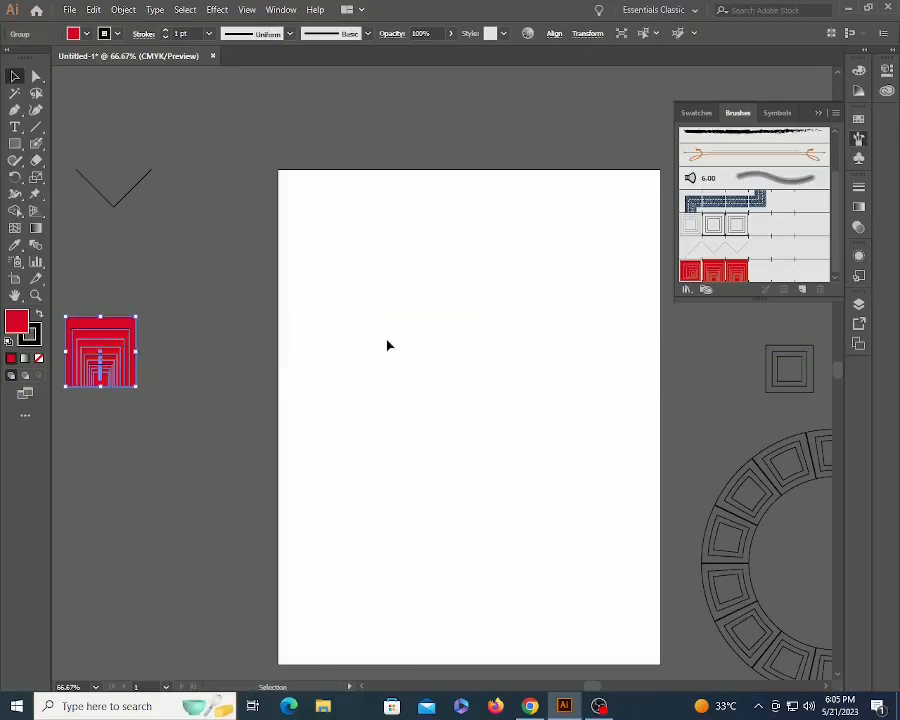
click(388, 345)
Draw a circle on the artboard, apply the red nested-squares pattern brush and set its fill to none.
key(l)
mouse_move(388, 328)
mouse_down()
mouse_move(508, 432)
mouse_move(584, 524)
mouse_up()
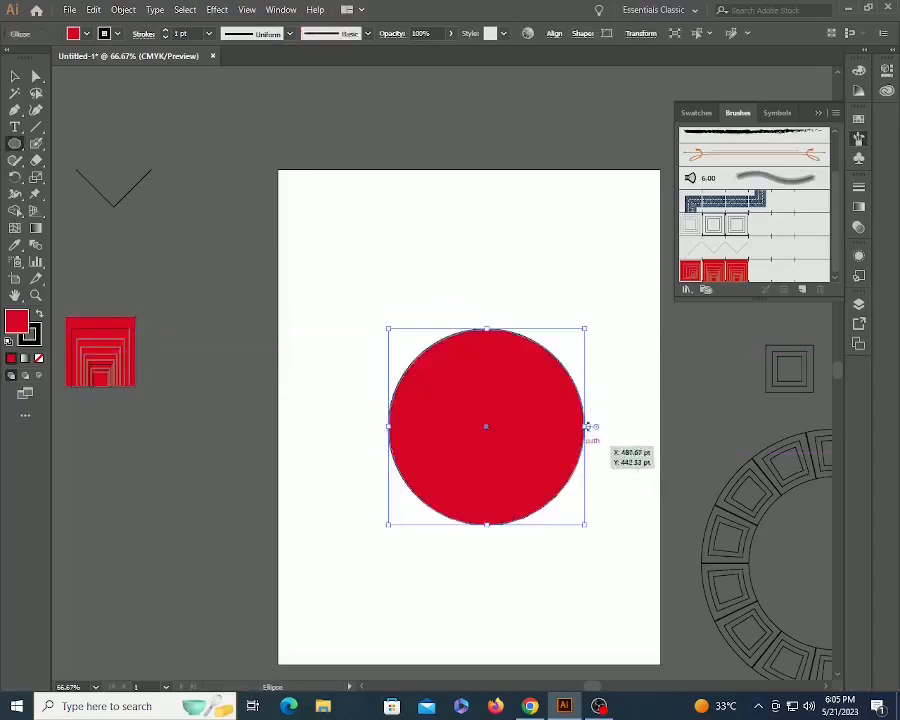
click(690, 273)
click(38, 358)
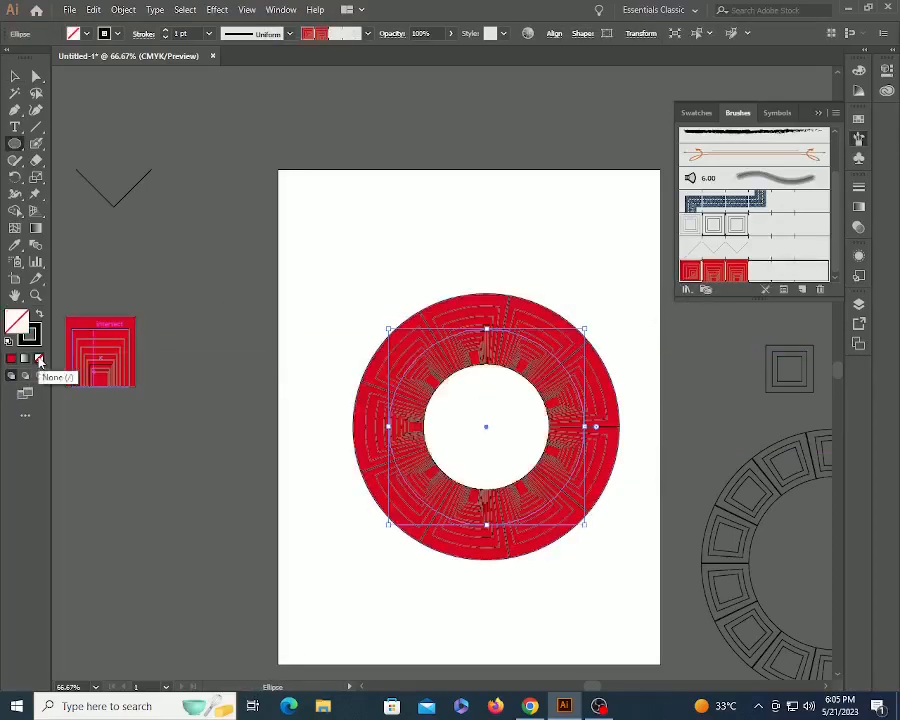
Set the red nested-squares pattern brush's scale to 54% with the circle selected and the preview on.
key(v)
click(391, 561)
key(z)
drag(331, 280, 654, 550)
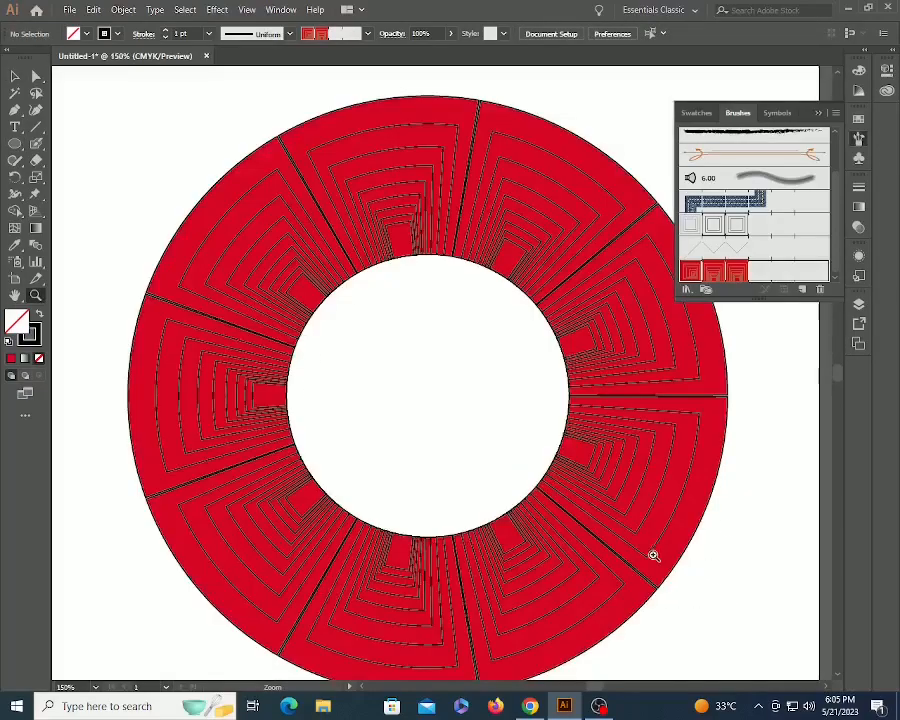
key(v)
click(418, 230)
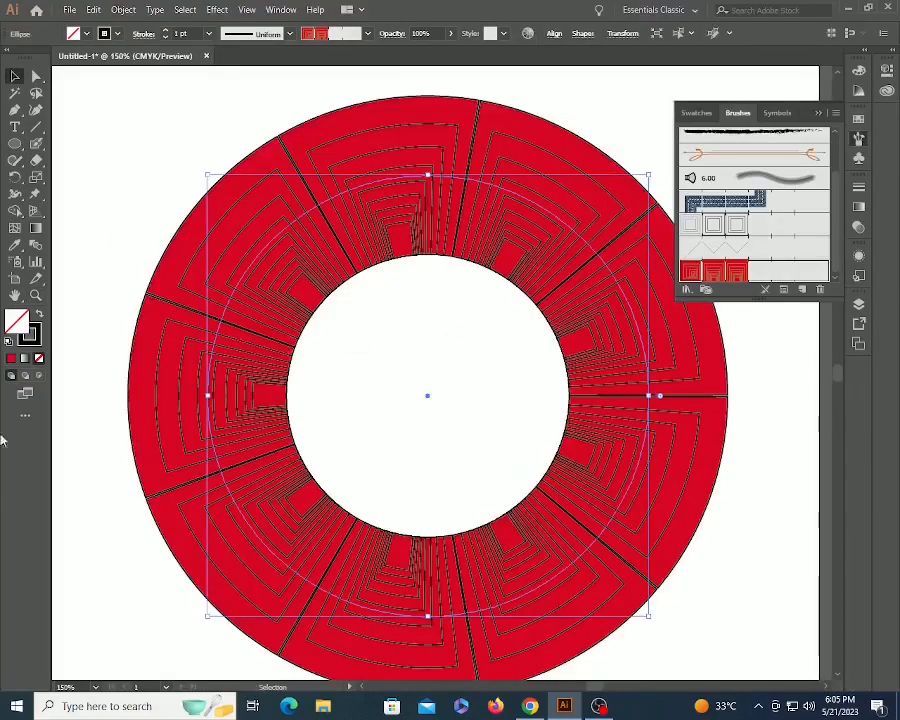
double_click(765, 273)
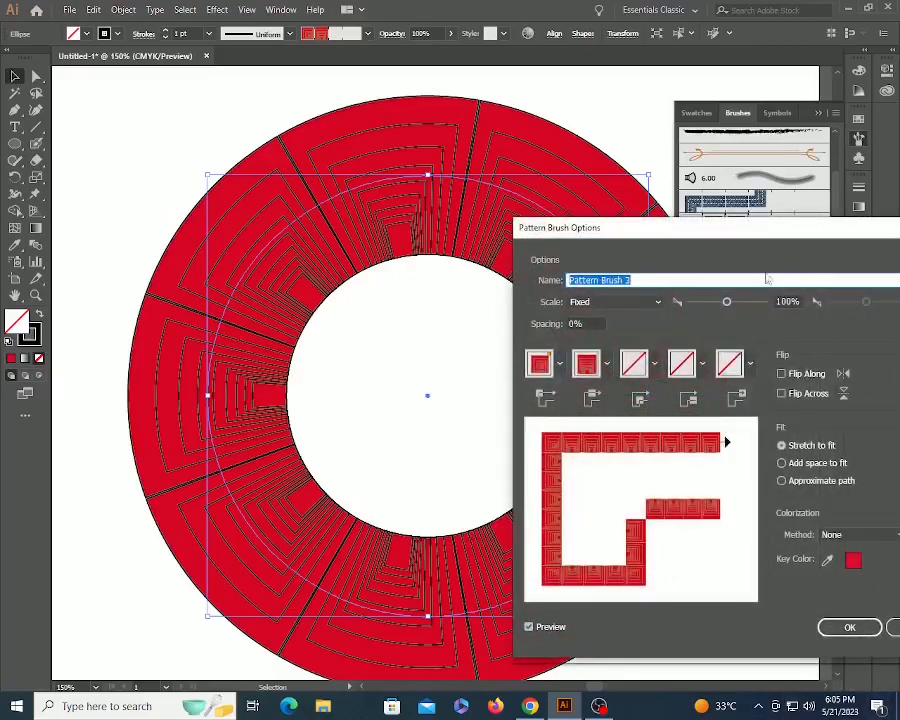
mouse_move(735, 238)
mouse_down()
mouse_move(826, 174)
mouse_move(844, 175)
mouse_up()
drag(832, 242, 818, 243)
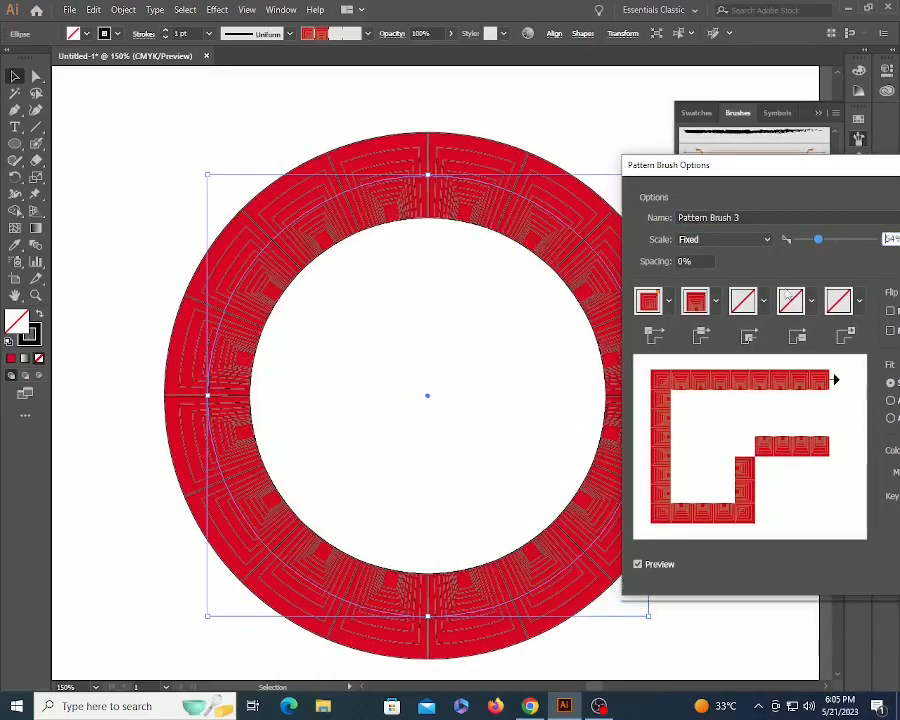
mouse_move(812, 160)
mouse_down()
mouse_move(706, 90)
mouse_move(719, 92)
mouse_up()
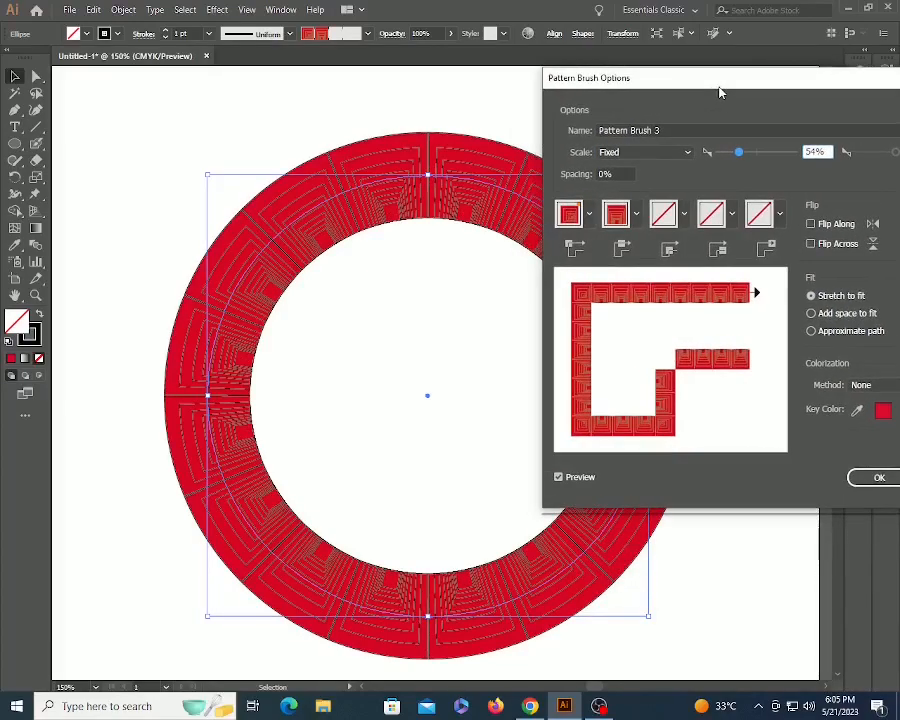
Compare the brush's fit options, choose Approximate path and apply the changes to the existing strokes.
click(848, 314)
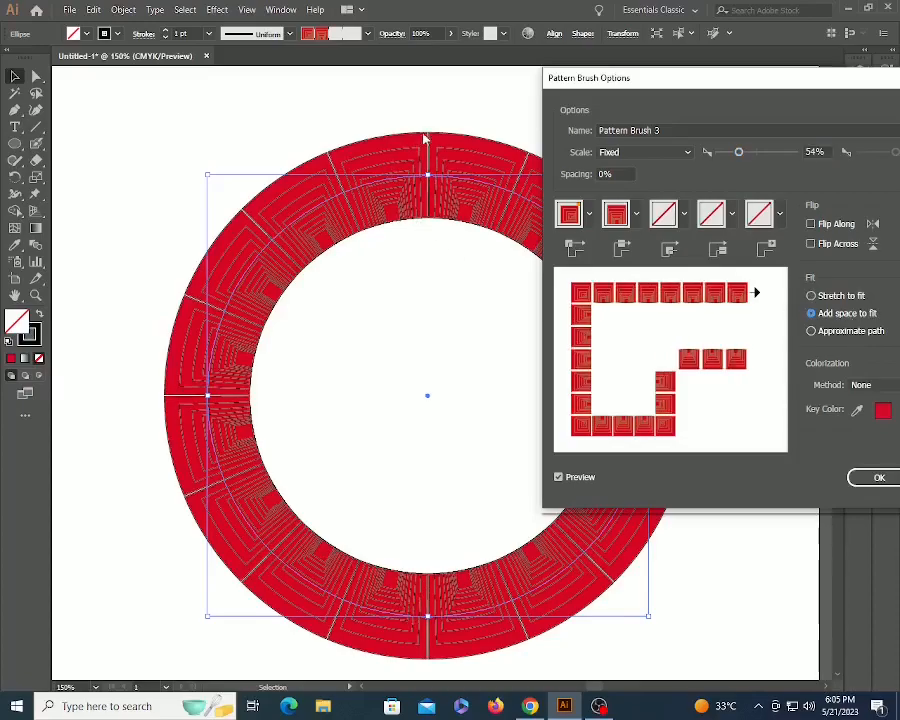
click(831, 298)
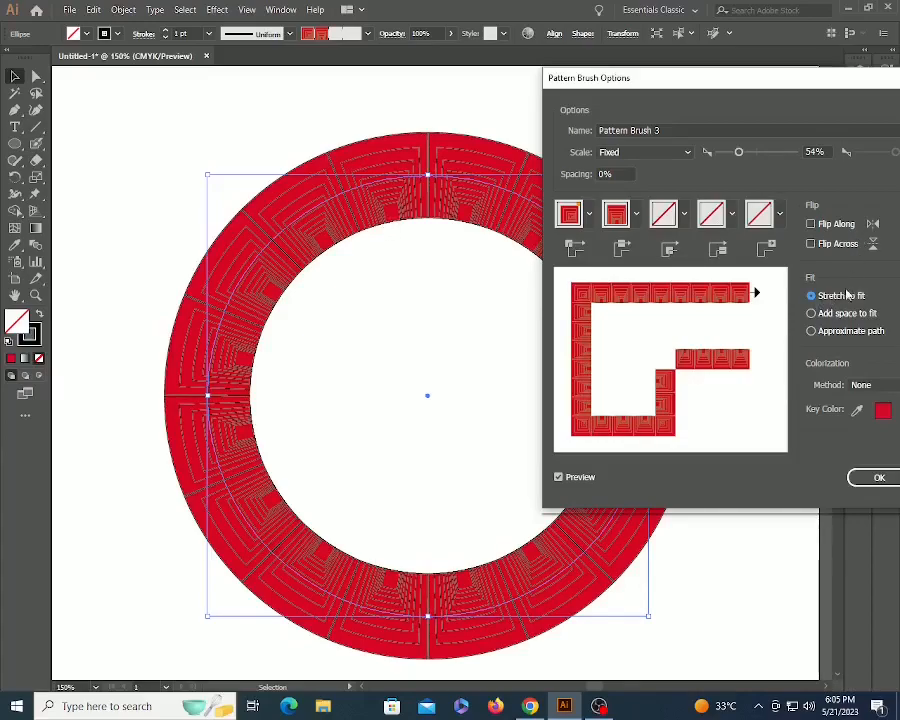
click(848, 315)
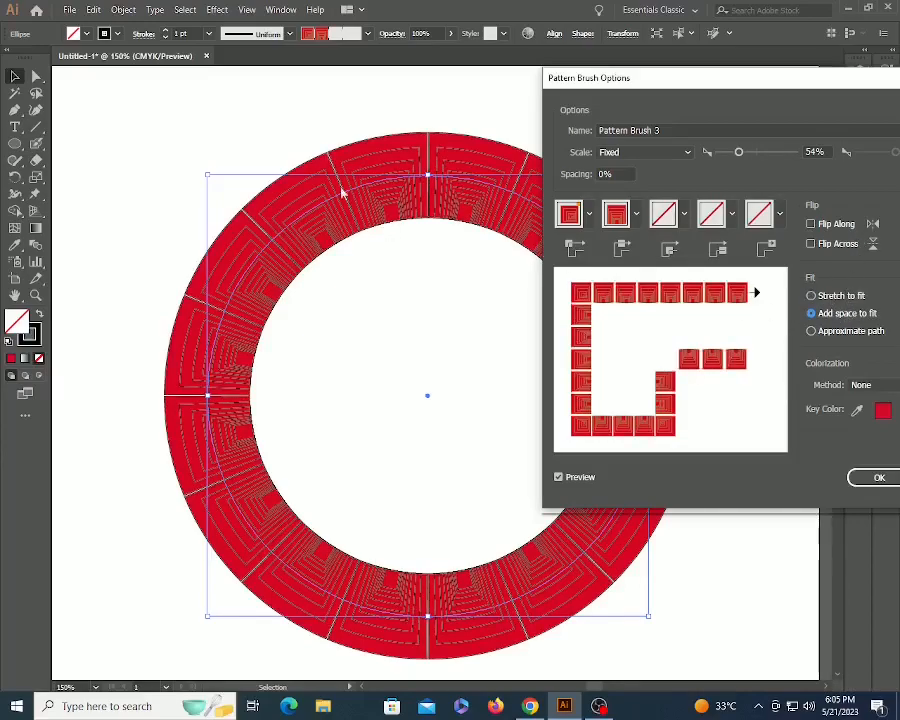
click(845, 334)
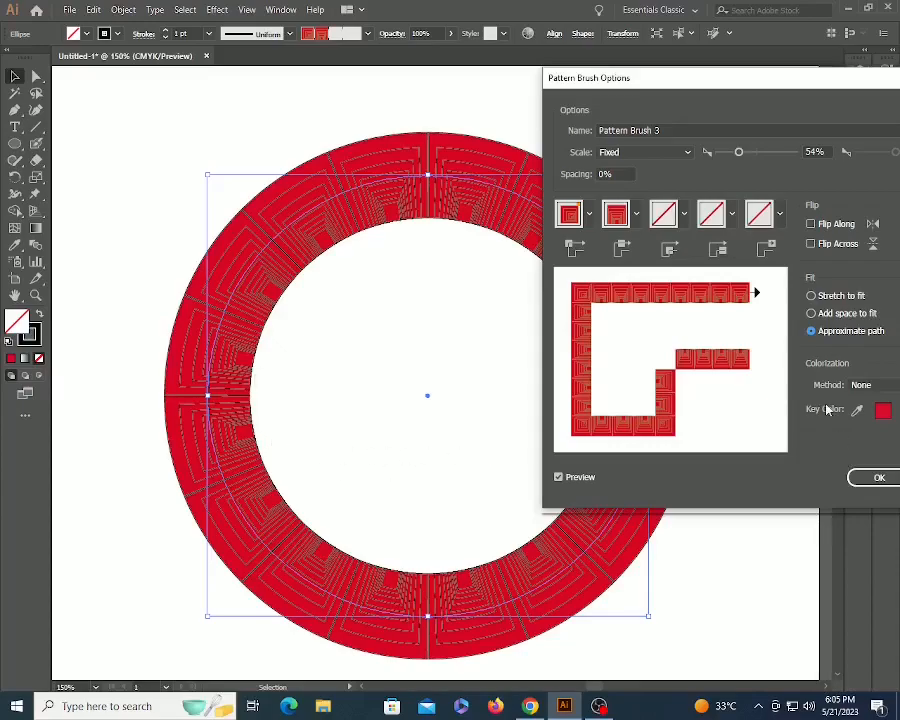
click(879, 477)
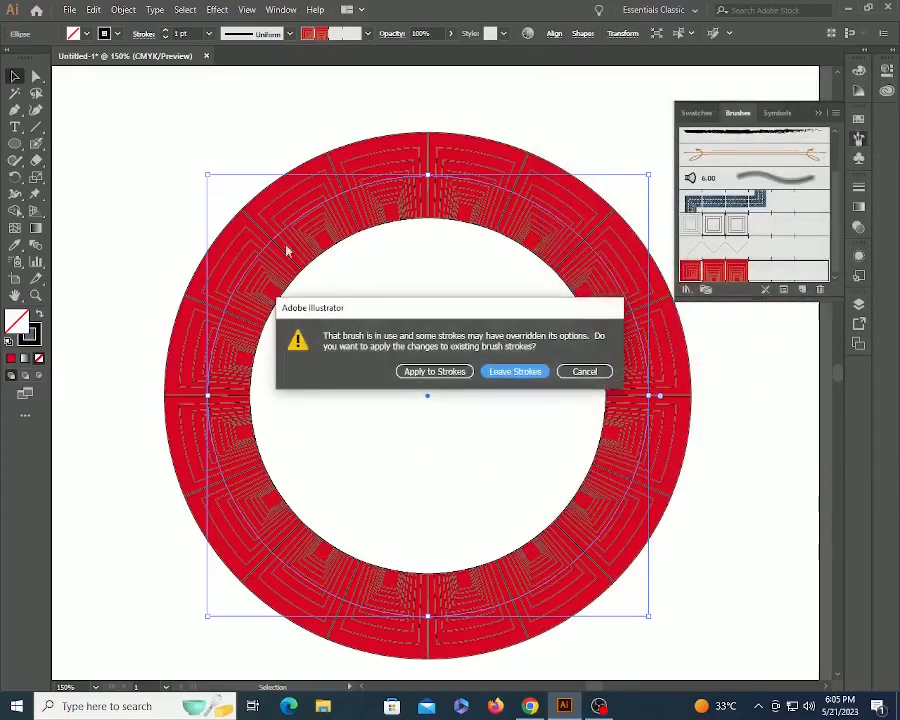
key(Return)
Move the red patterned ring off the artboard to the empty area above it.
click(180, 148)
key(z)
alt+click(404, 335)
alt+click(404, 335)
alt+click(404, 335)
alt+click(404, 335)
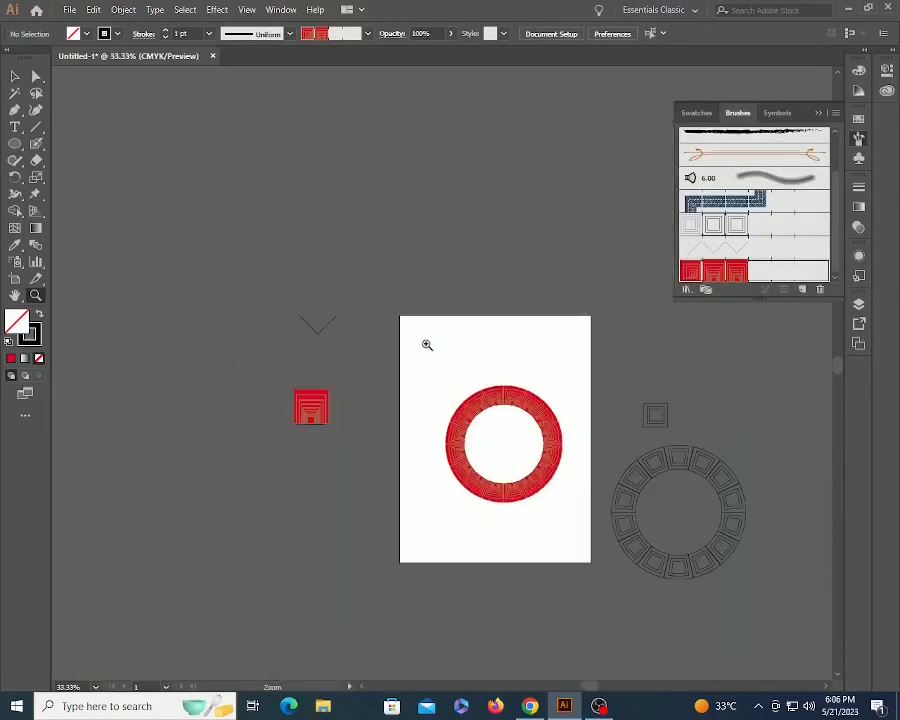
key(v)
drag(500, 399, 467, 157)
Paint a freehand S-shaped curve on the artboard with the red nested-squares brush, inspect it and delete it.
key(b)
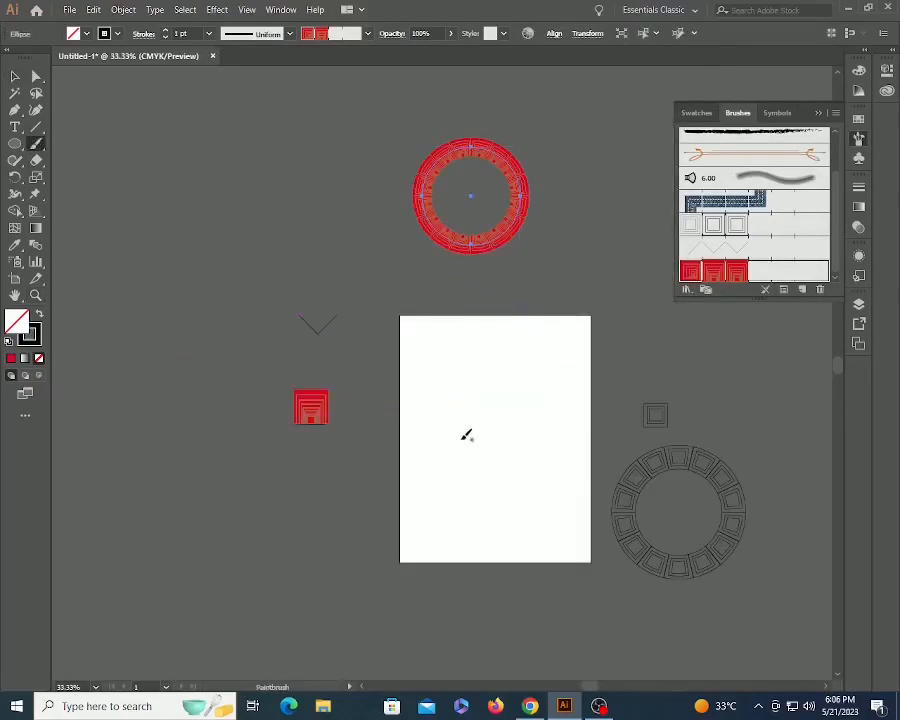
drag(517, 355, 481, 346)
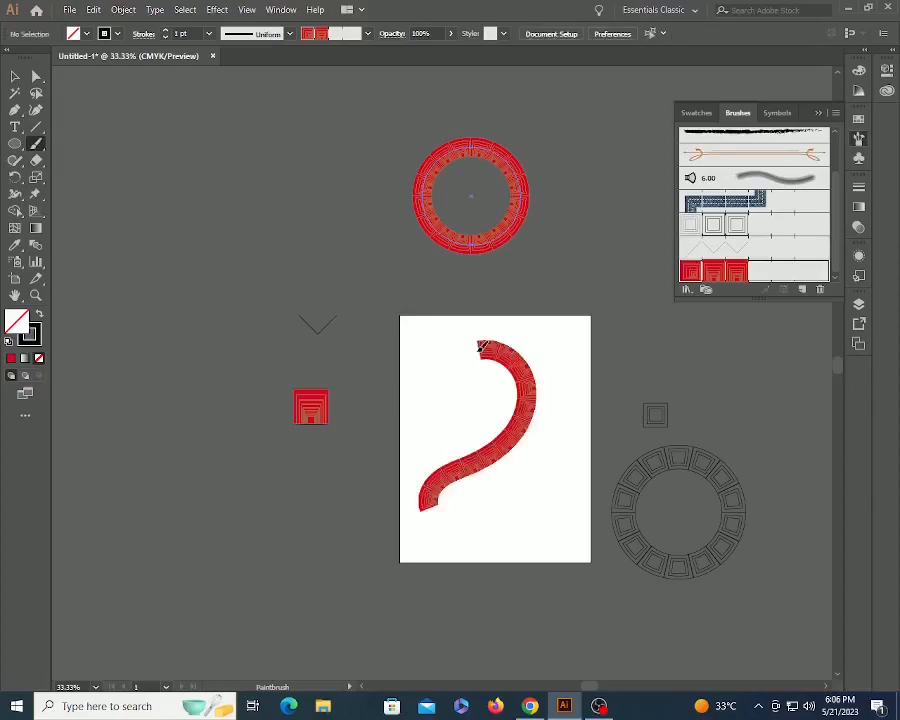
key(z)
drag(410, 318, 576, 415)
alt+click(531, 457)
alt+click(531, 457)
alt+click(531, 457)
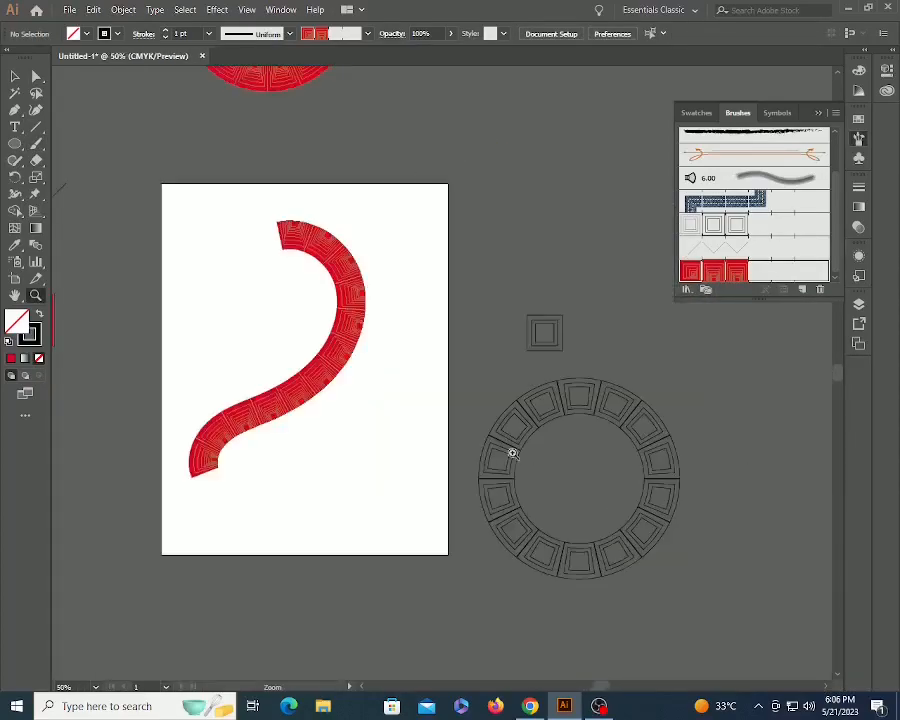
click(358, 332)
key(Delete)
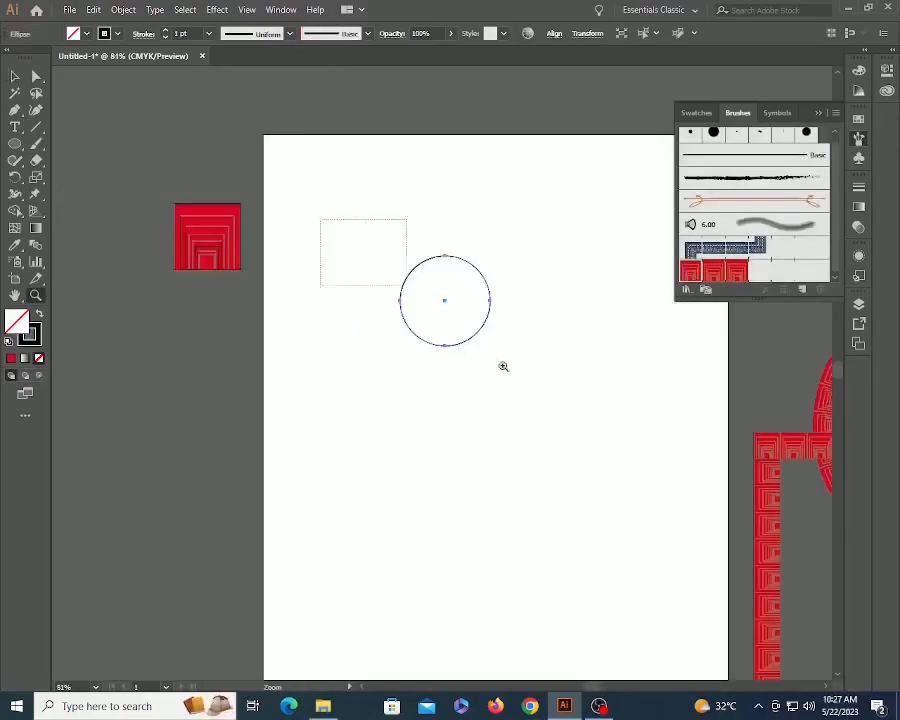
Delete the circle's bottom anchor point so that only its upper half remains.
drag(503, 366, 595, 431)
drag(512, 331, 520, 365)
key(a)
drag(397, 532, 433, 430)
key(Delete)
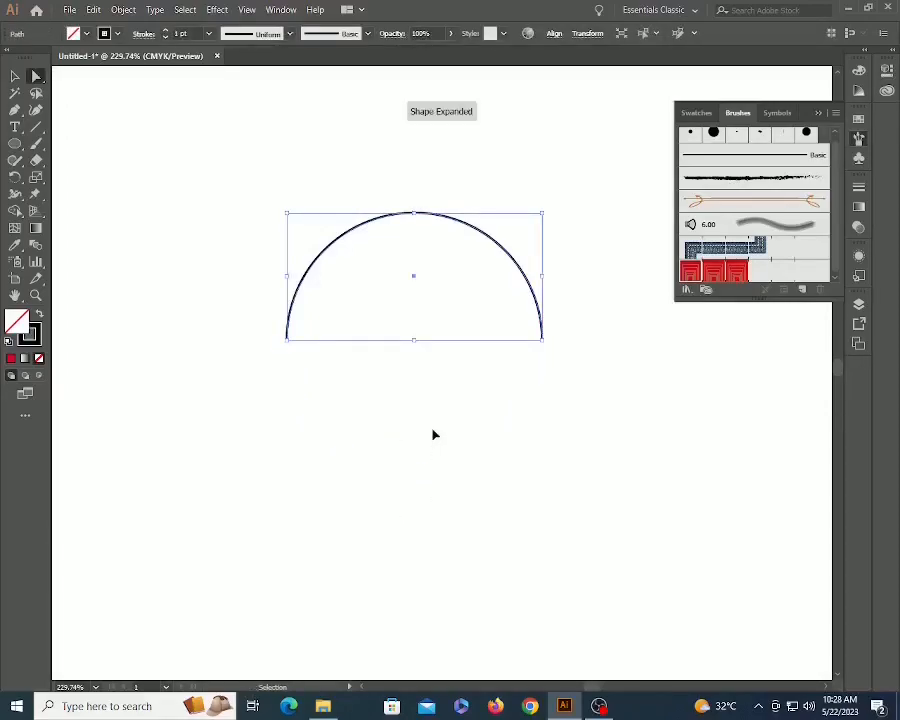
Create a smaller copy of the semicircle scaled about its centre and align its bottom edge with the larger arc.
key(v)
mouse_move(543, 214)
mouse_down()
mouse_move(526, 239)
mouse_move(540, 233)
mouse_up()
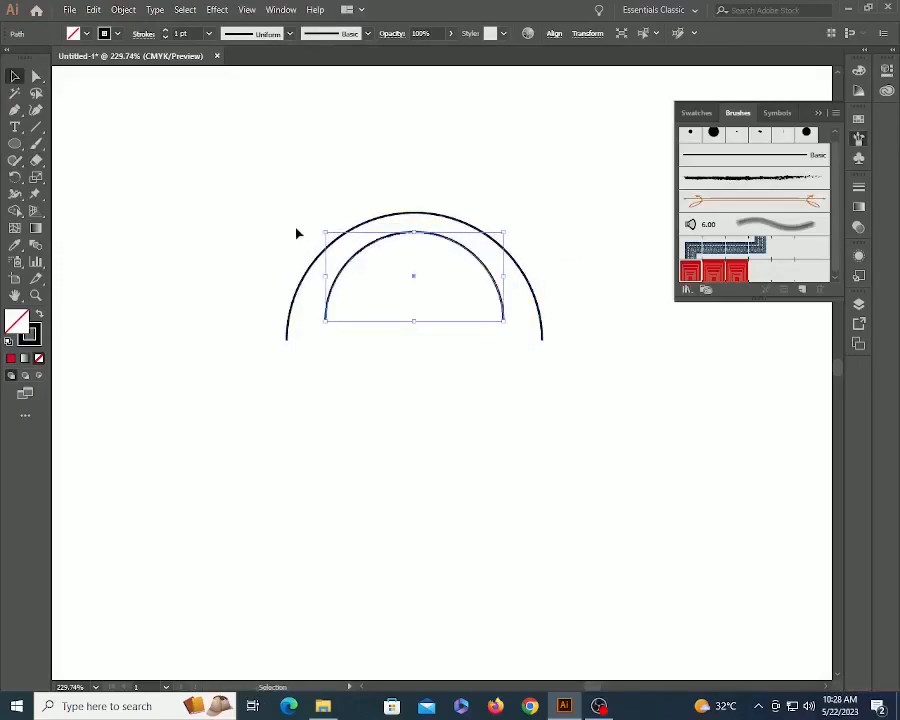
shift+click(540, 314)
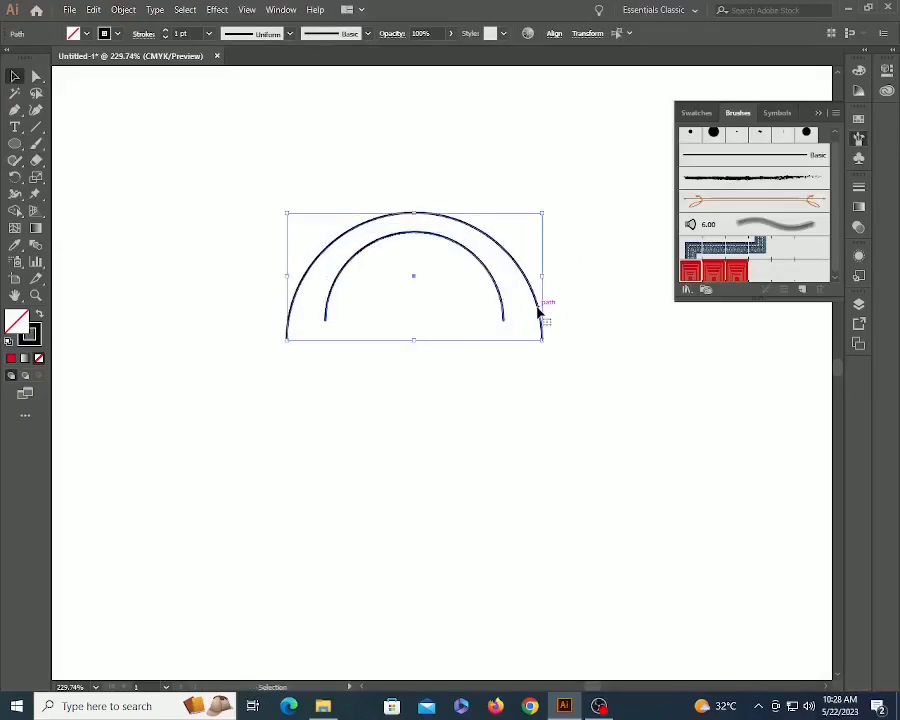
click(557, 35)
click(548, 74)
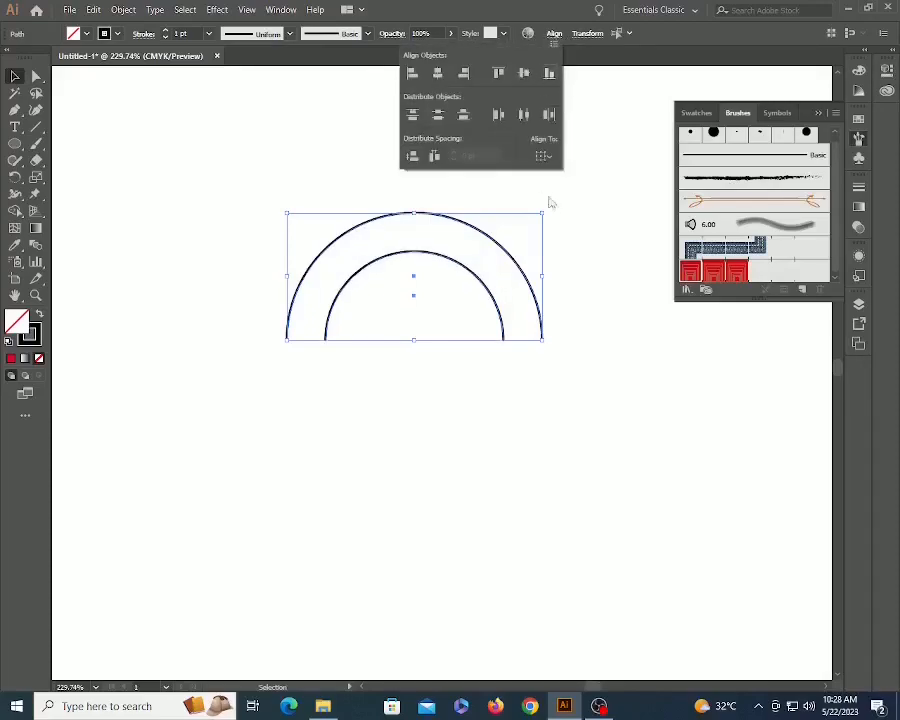
Group the two concentric arcs and rotate the group 90° counterclockwise so it opens to the right.
drag(245, 161, 492, 395)
key(ctrl+g)
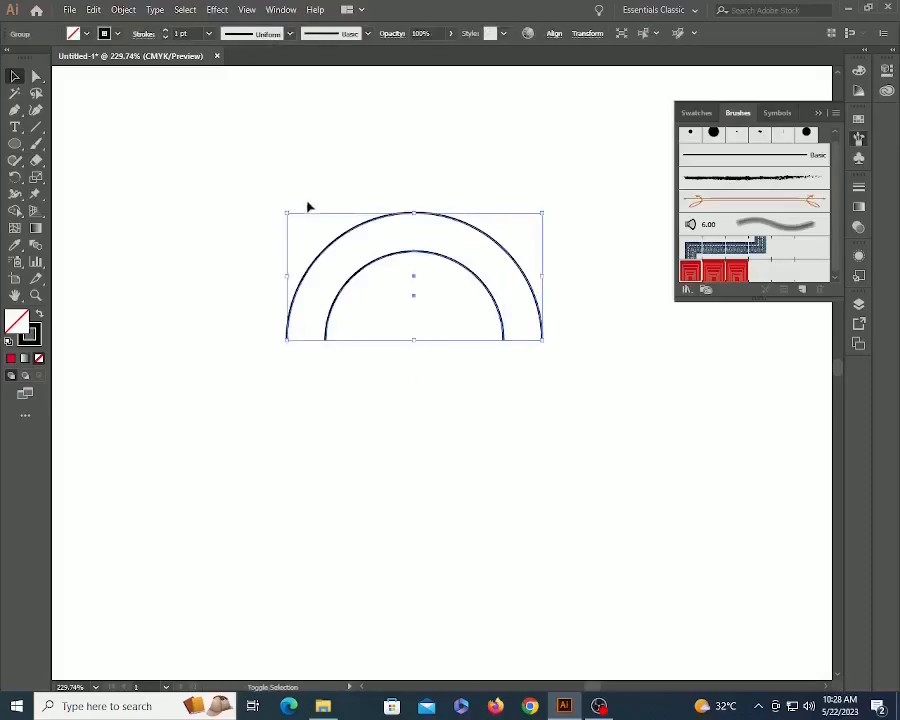
drag(279, 208, 291, 382)
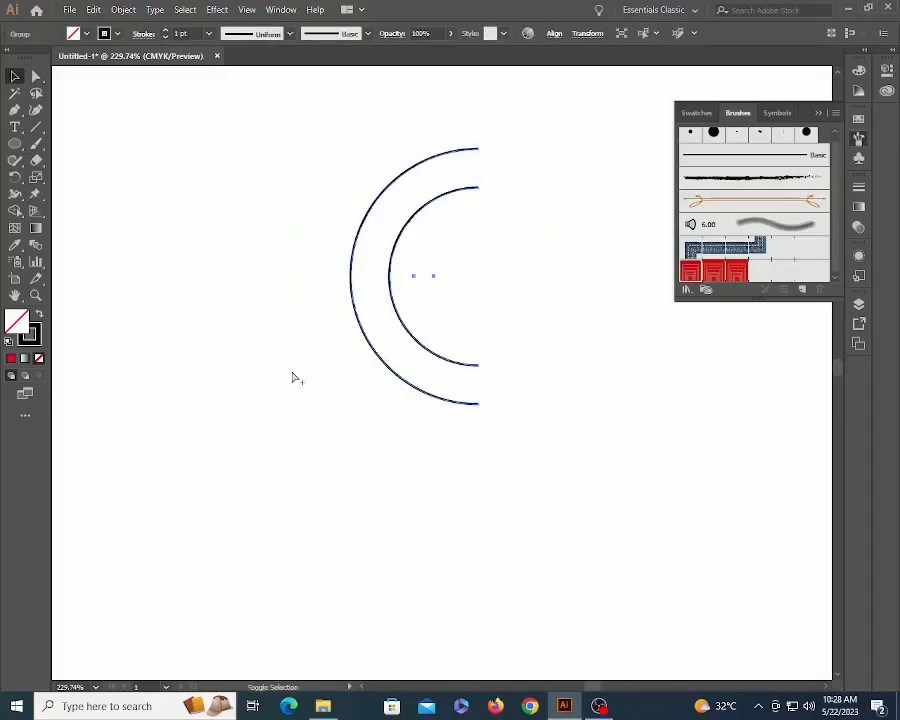
Create a copy of the arc group reflected on X with Transform Each and nudge it slightly to the left.
key(ctrl+alt+shift+d)
click(505, 405)
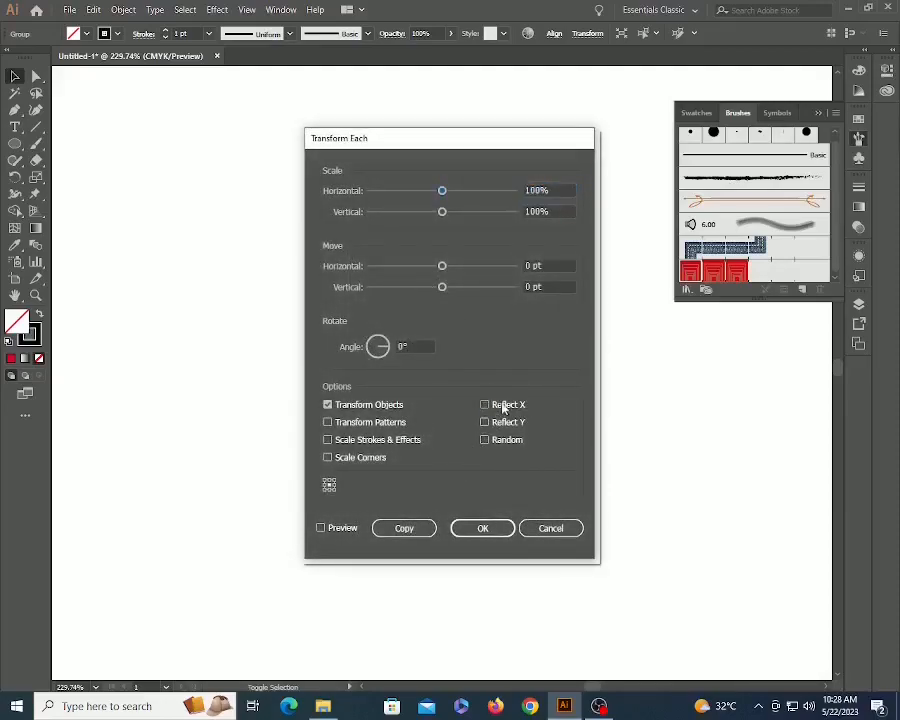
click(404, 527)
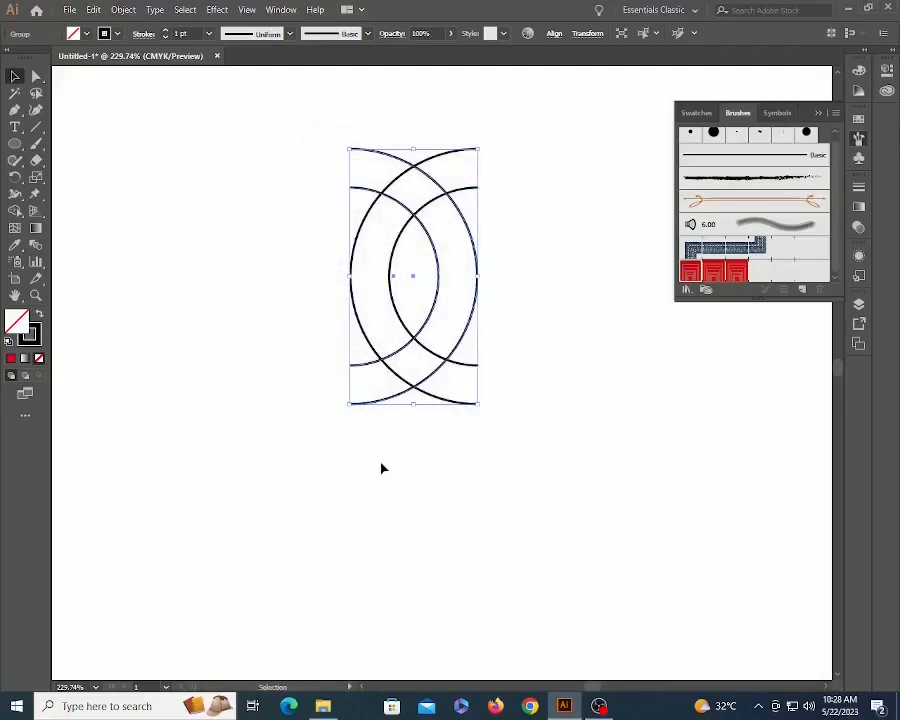
key(Left)
key(Left)
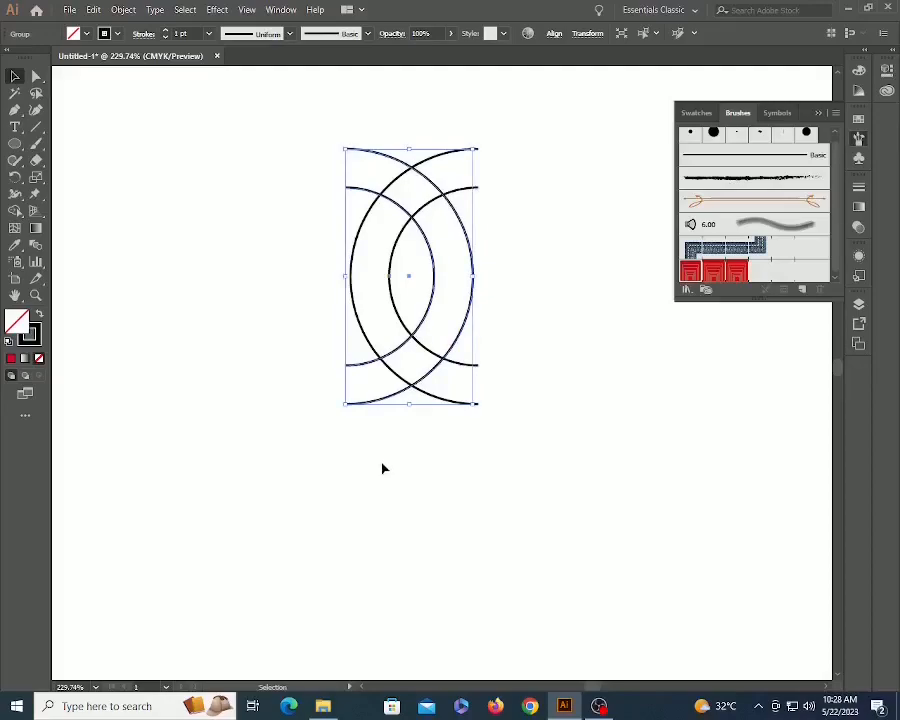
Remove the four overlapping arc segments at the upper and lower crossings with Shape Builder to form an over-under interlace.
click(383, 468)
drag(297, 128, 555, 454)
click(555, 454)
key(z)
drag(219, 129, 623, 468)
key(space)
drag(486, 321, 492, 367)
key(v)
drag(254, 162, 677, 526)
key(shift+m)
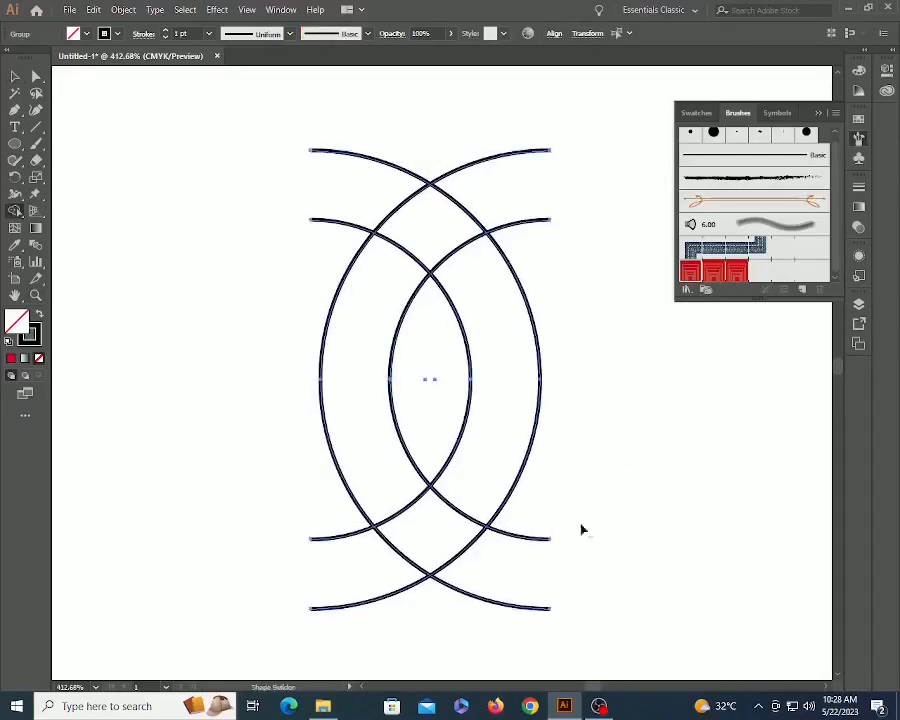
alt+click(407, 206)
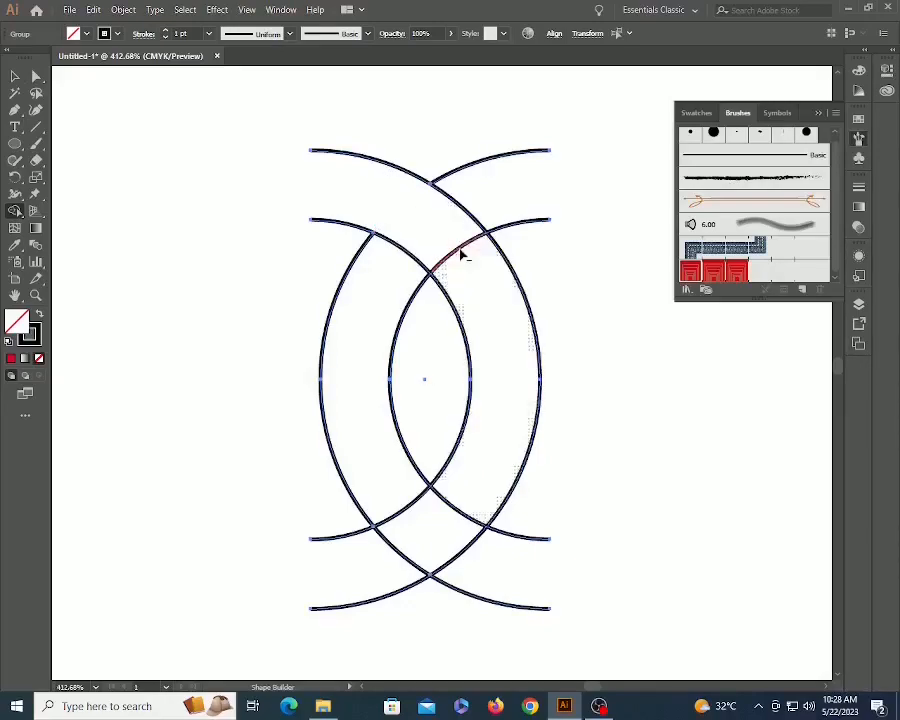
alt+click(460, 252)
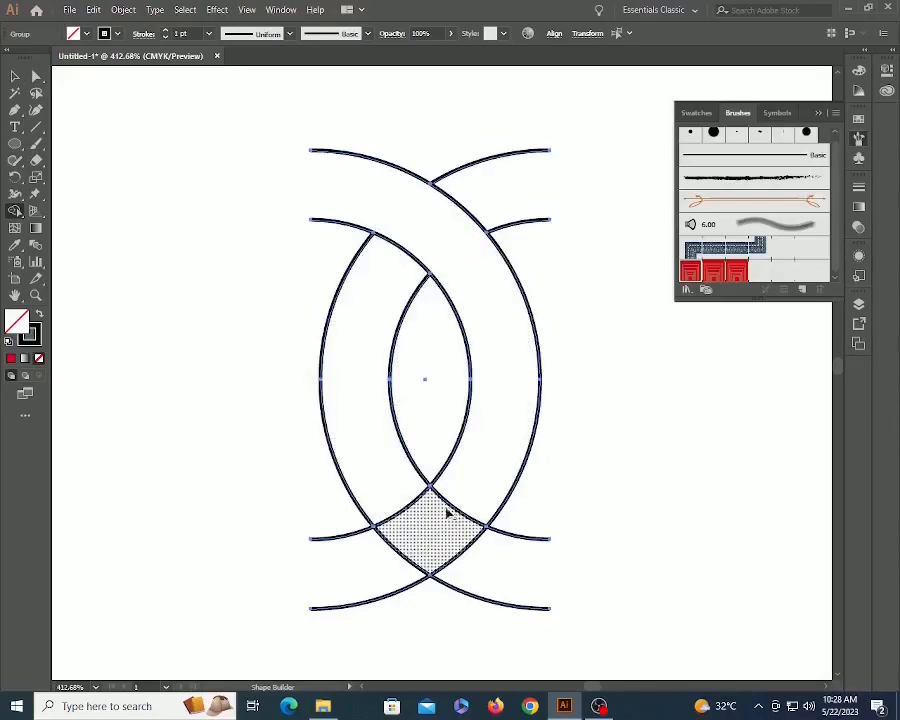
alt+click(407, 511)
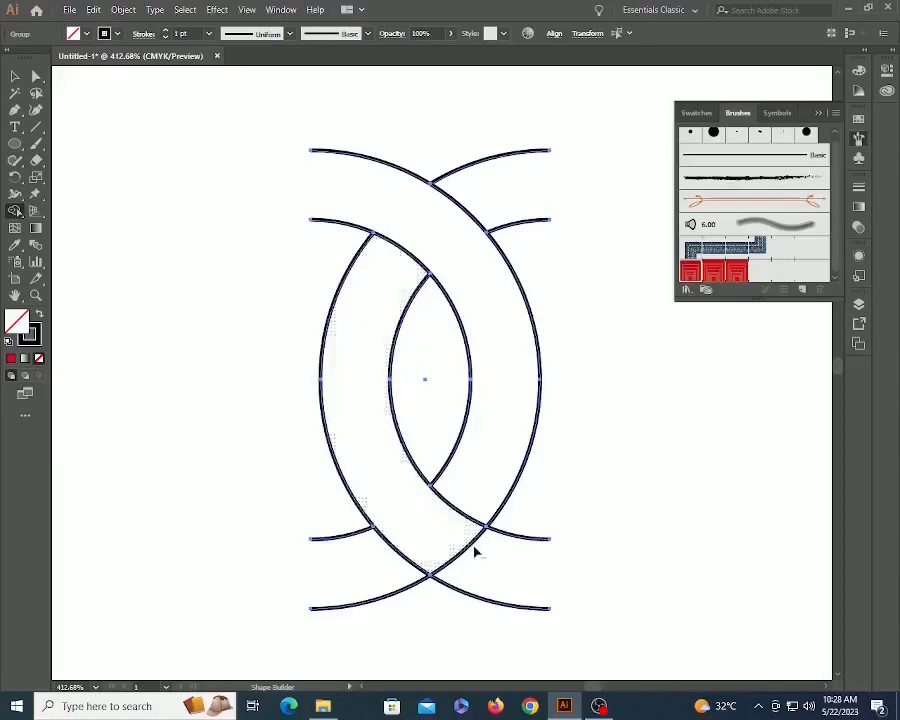
alt+click(466, 552)
key(v)
click(672, 431)
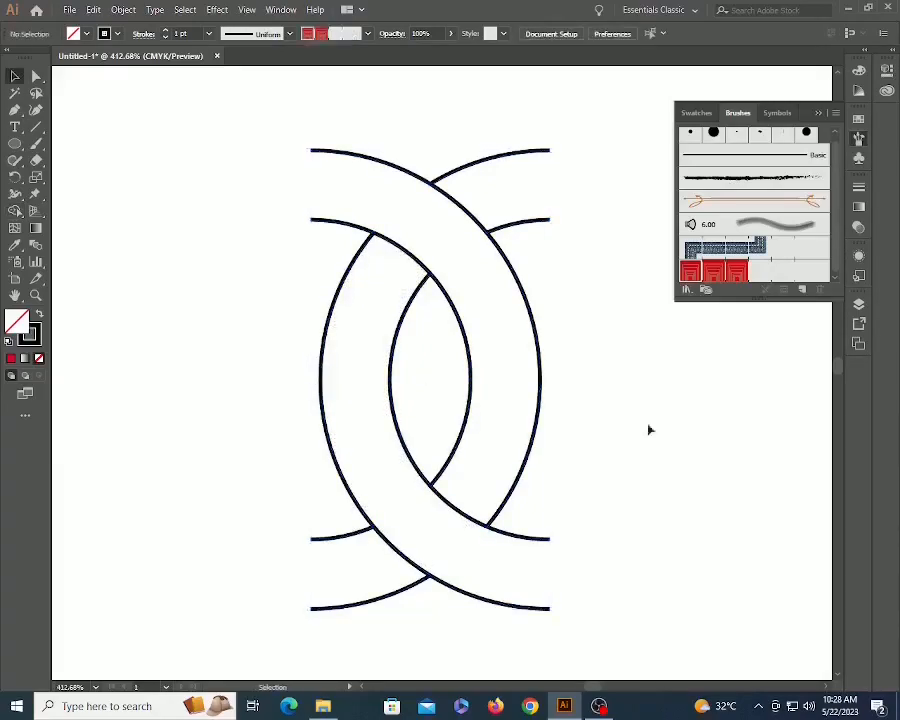
Create a pattern brush from the interlaced arcs with the default options.
key(z)
alt+click(469, 394)
alt+click(469, 394)
alt+click(469, 394)
key(v)
drag(339, 261, 675, 589)
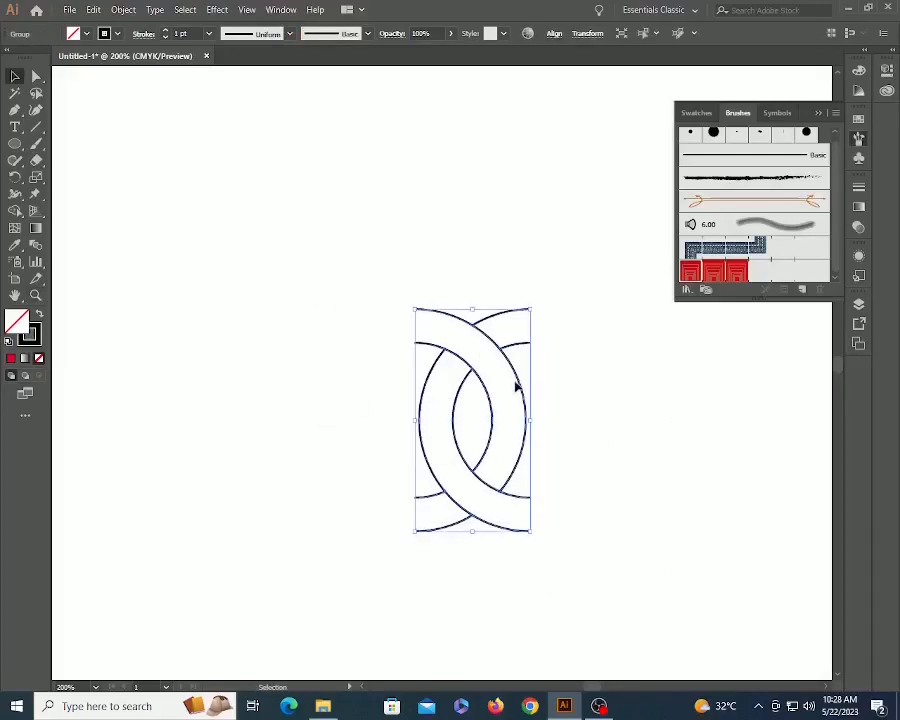
mouse_move(514, 380)
mouse_down()
mouse_move(707, 285)
mouse_move(723, 291)
mouse_up()
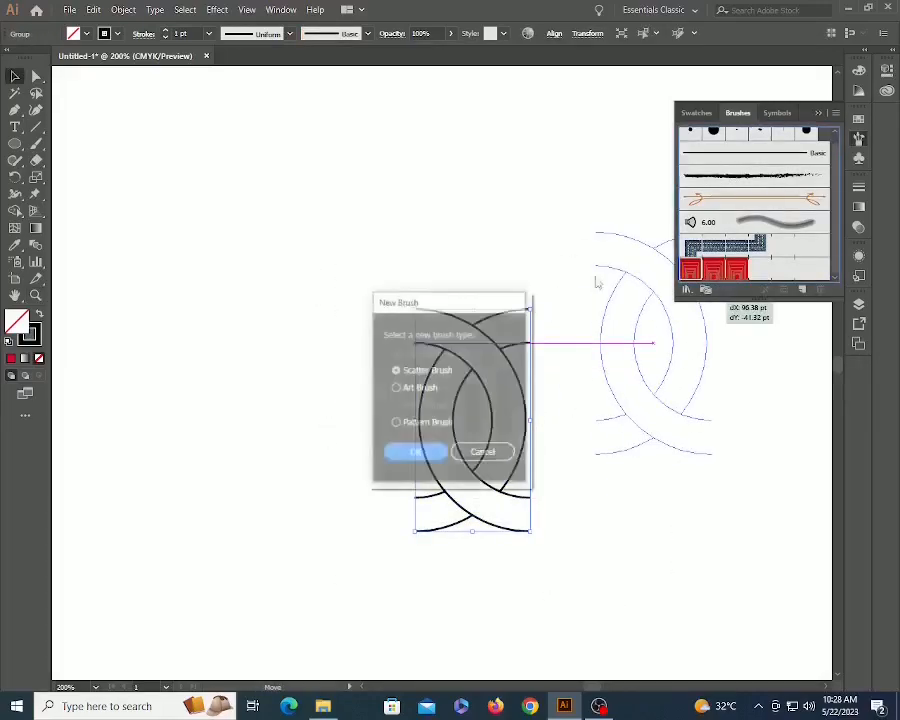
click(428, 424)
click(418, 453)
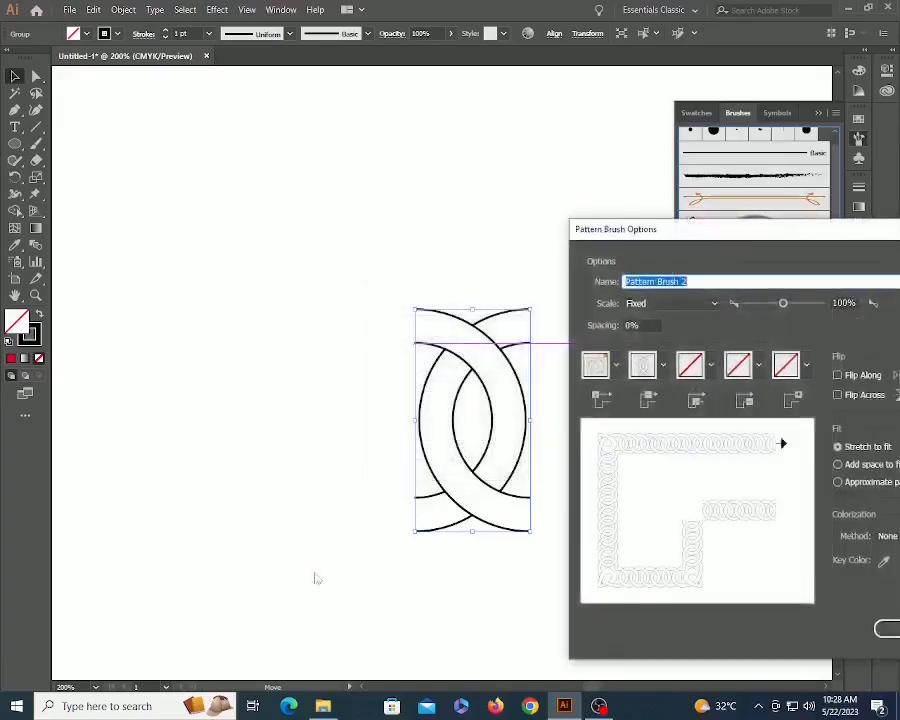
click(884, 636)
Move the interlaced arc motif off the artboard to its left, below the red squares.
key(a)
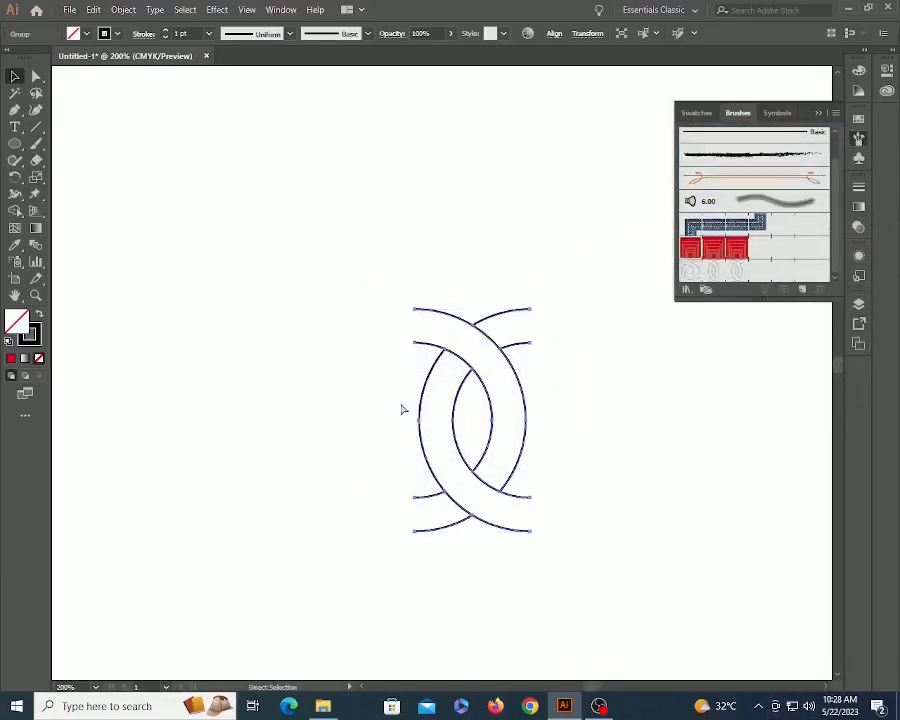
key(ctrl+0)
key(v)
click(403, 382)
drag(404, 234, 100, 414)
click(390, 338)
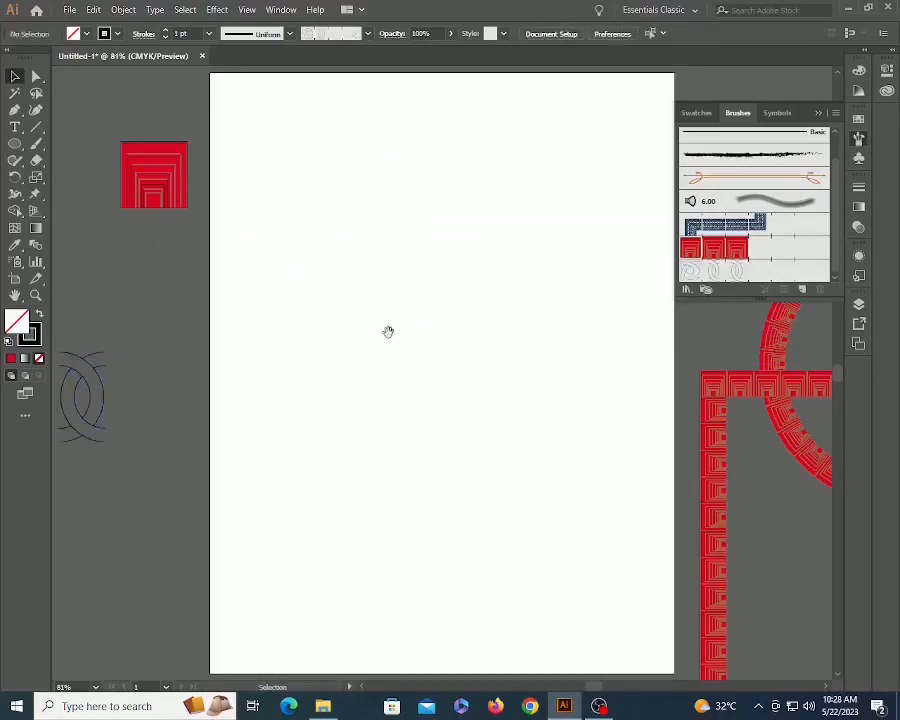
Draw a large upright rectangle that covers most of the artboard.
scroll(390, 338, up, 1)
key(m)
mouse_move(263, 146)
mouse_down()
mouse_move(570, 558)
mouse_move(600, 628)
mouse_move(643, 633)
mouse_up()
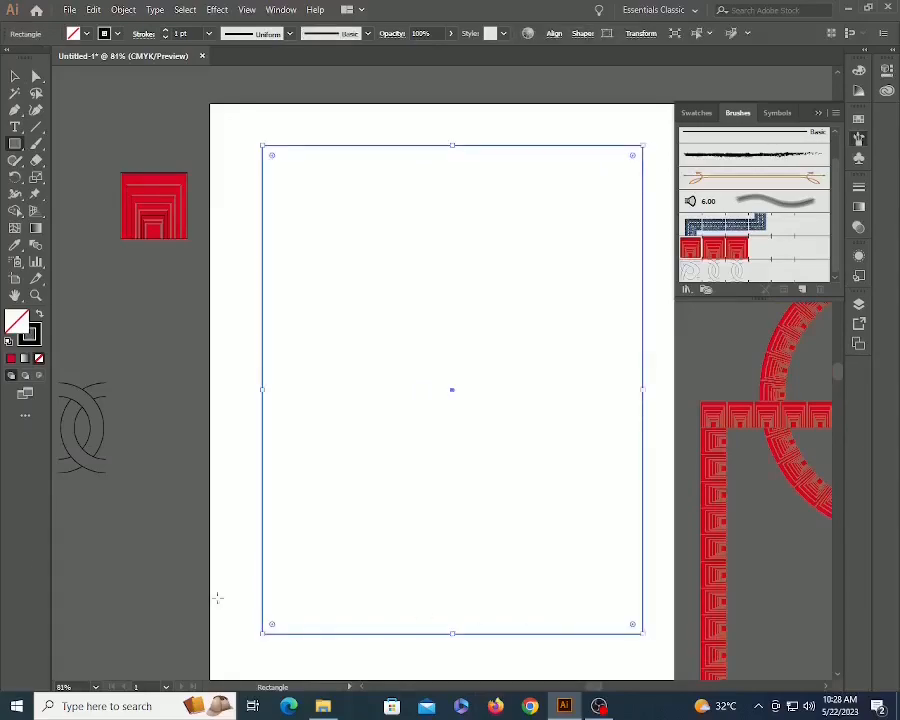
Apply the interlaced arc pattern brush to the large rectangle and set its stroke weight to 0.5 pt.
click(727, 275)
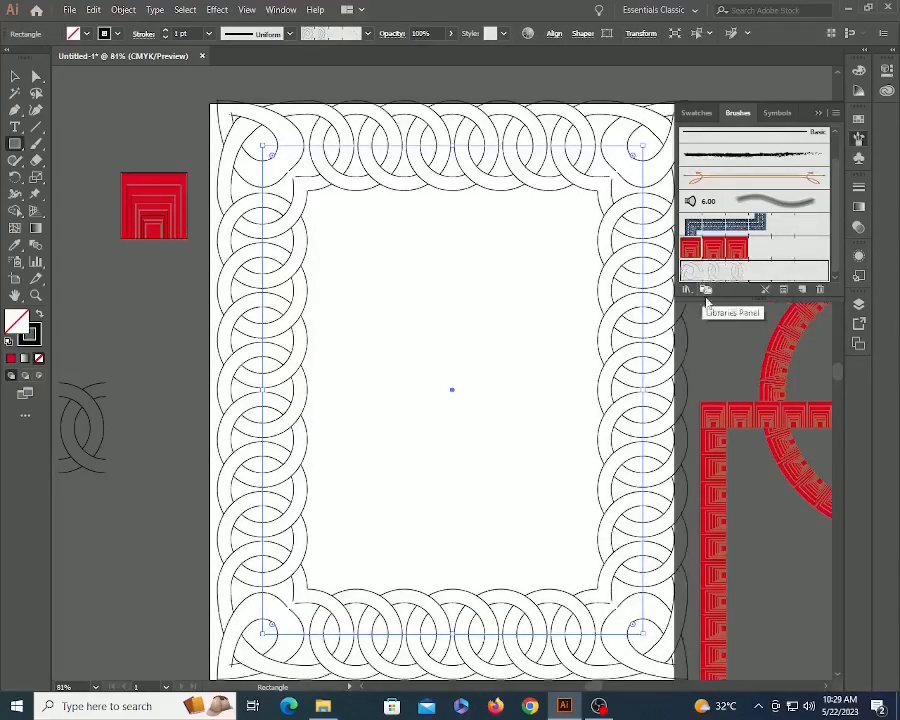
click(178, 35)
key(Down)
key(Down)
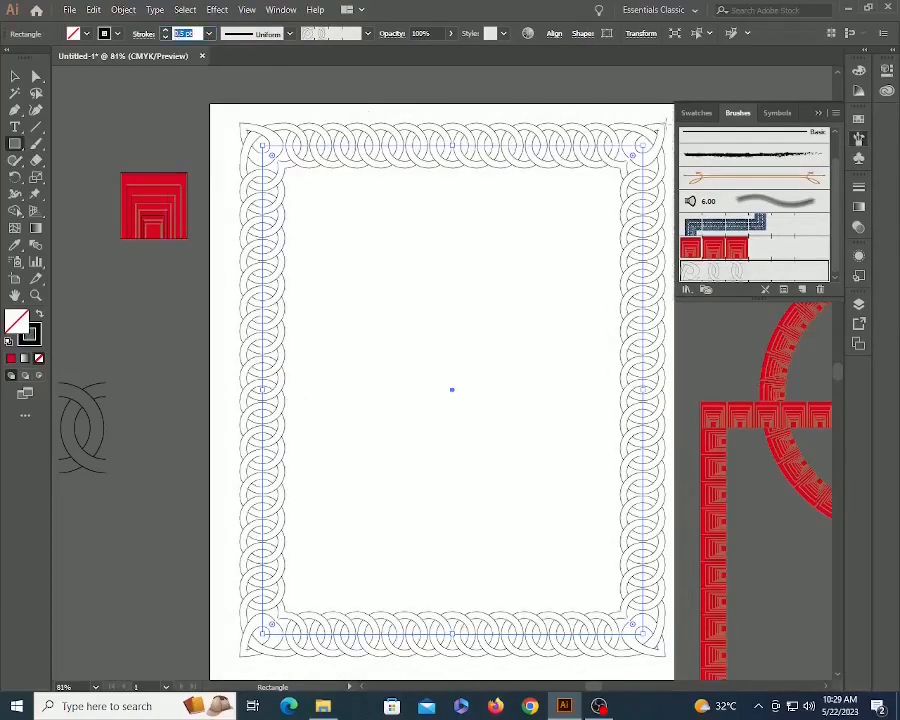
Change the interlaced brush's outer corner tile to Auto-Overlap and apply the change to the existing strokes.
ctrl+click(634, 110)
drag(612, 114, 588, 149)
key(z)
drag(387, 131, 783, 432)
drag(498, 280, 502, 322)
key(v)
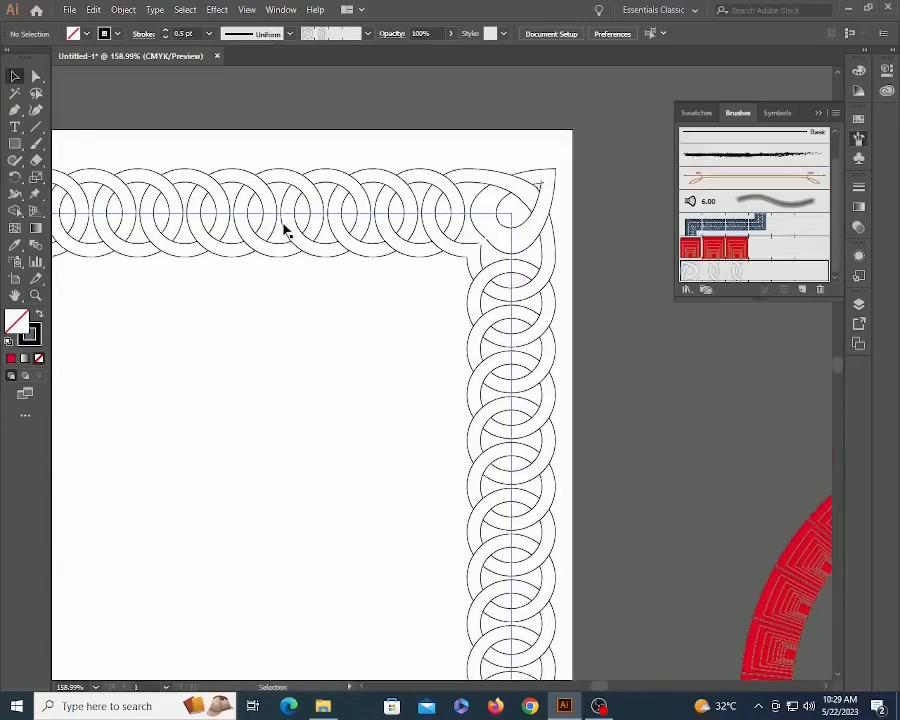
click(512, 216)
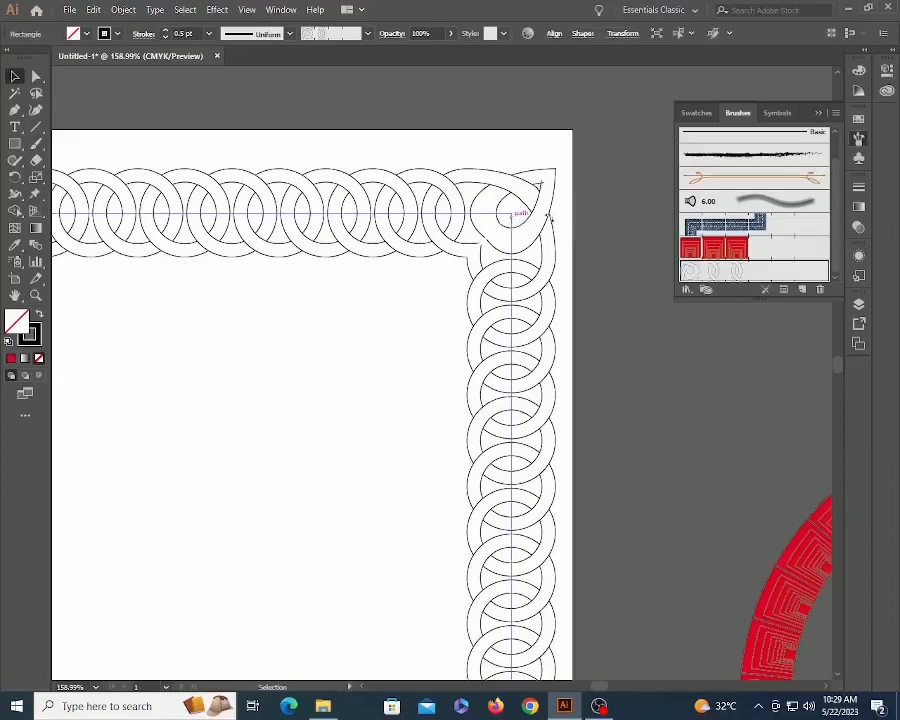
double_click(730, 271)
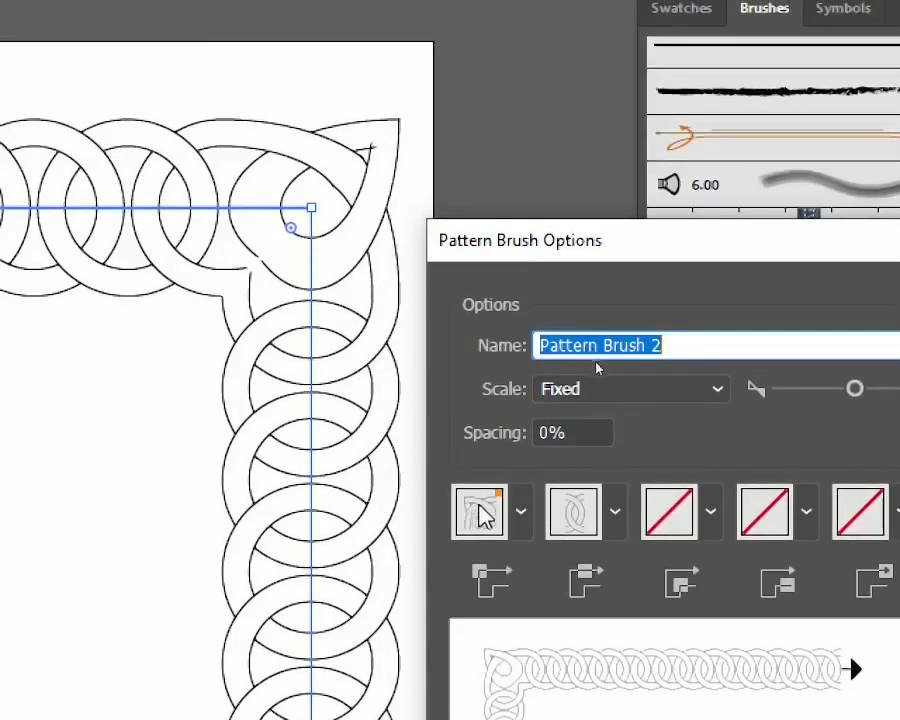
click(520, 512)
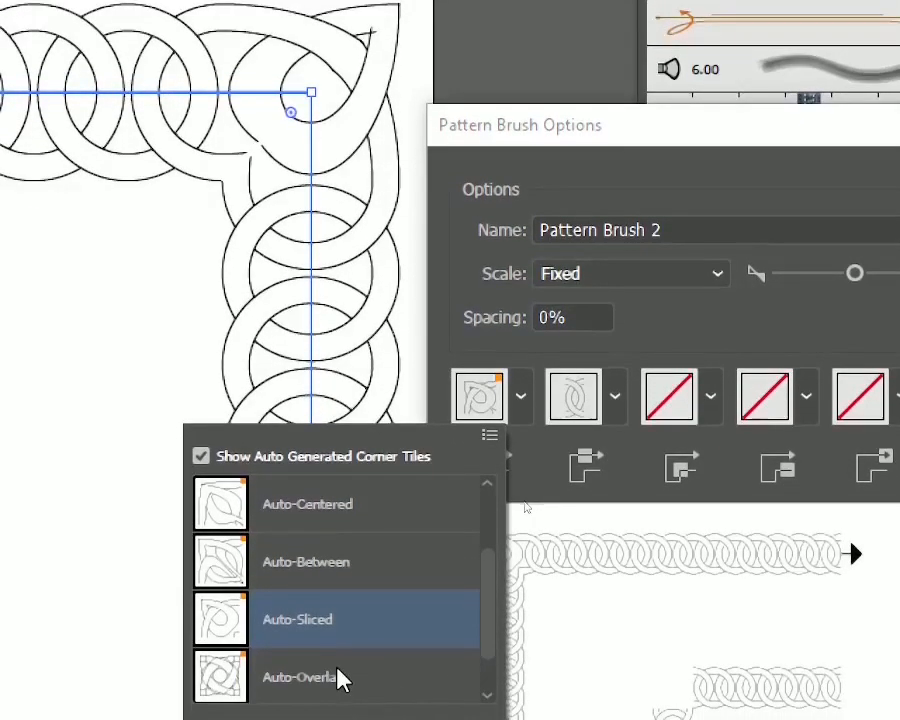
click(340, 686)
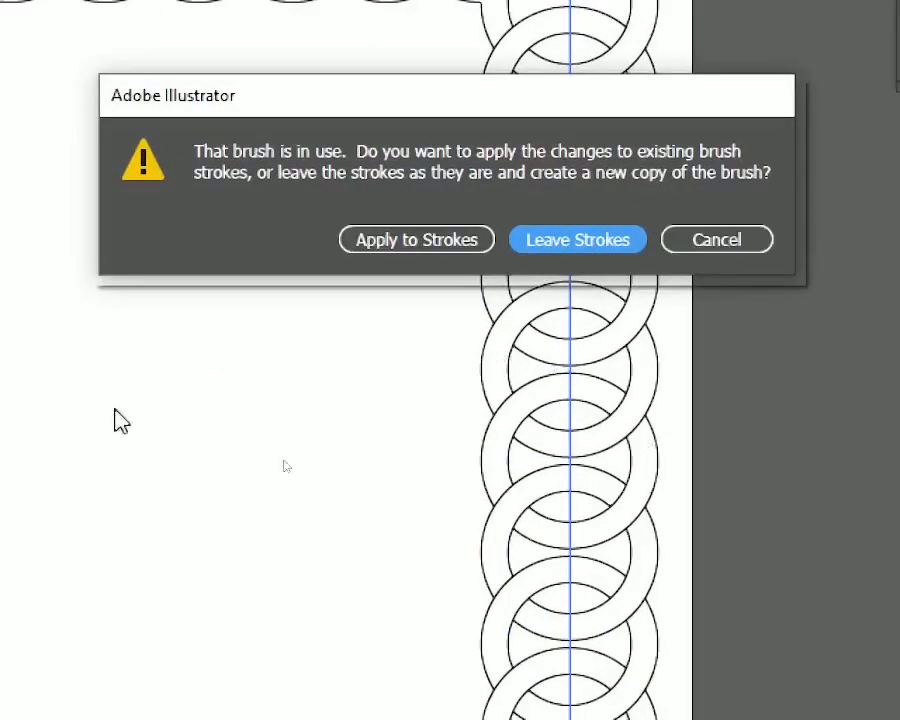
click(441, 242)
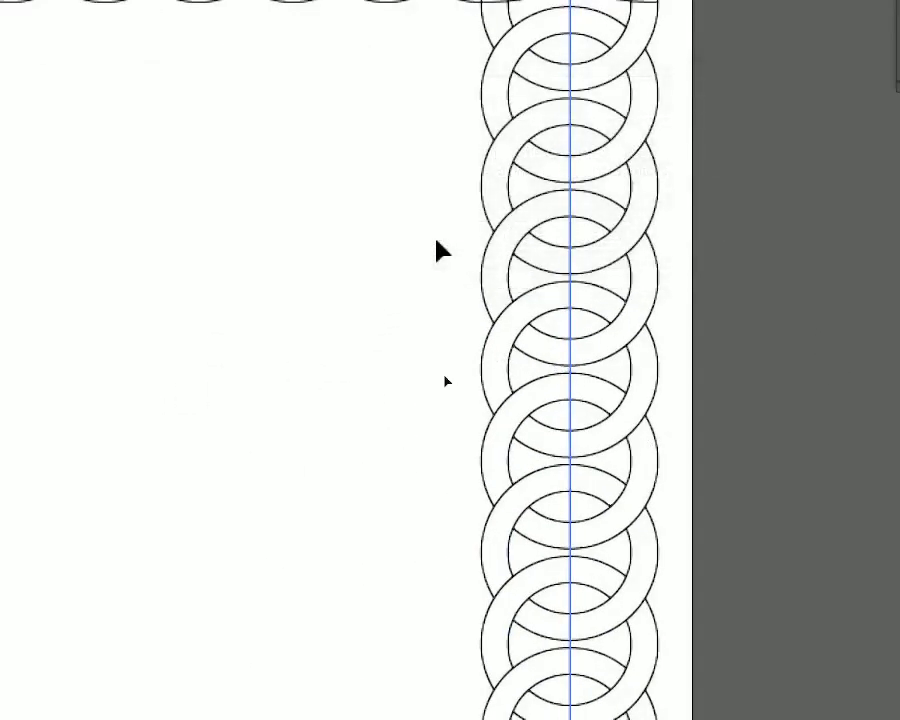
Switch the interlaced brush's outer corner tile to Auto-Between and apply the change to the existing border strokes.
key(ctrl+0)
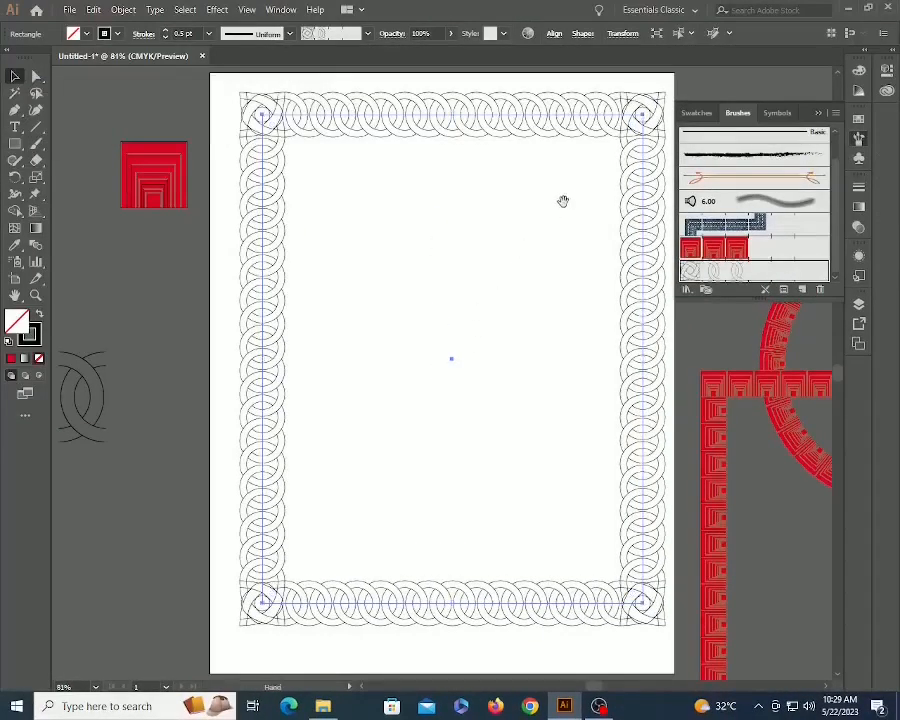
key(z)
drag(578, 97, 726, 309)
key(space)
drag(508, 245, 519, 395)
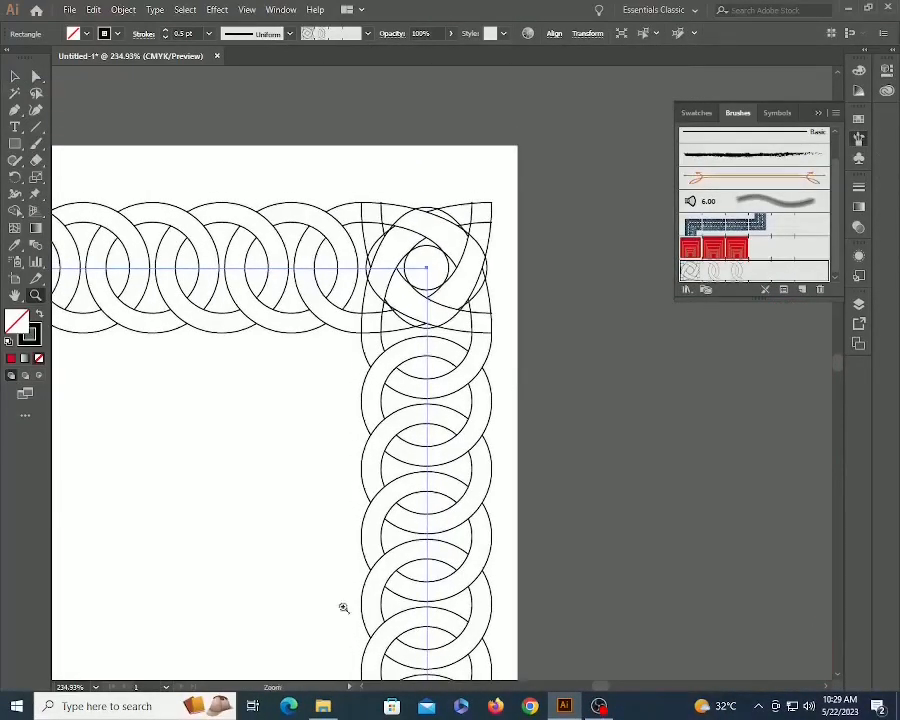
key(v)
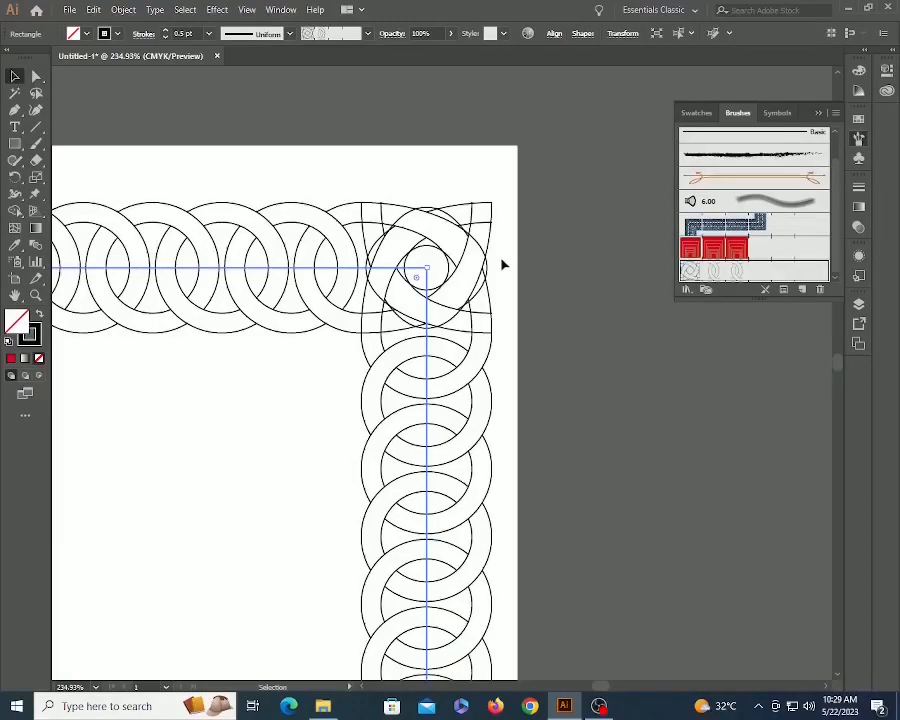
double_click(728, 278)
click(616, 372)
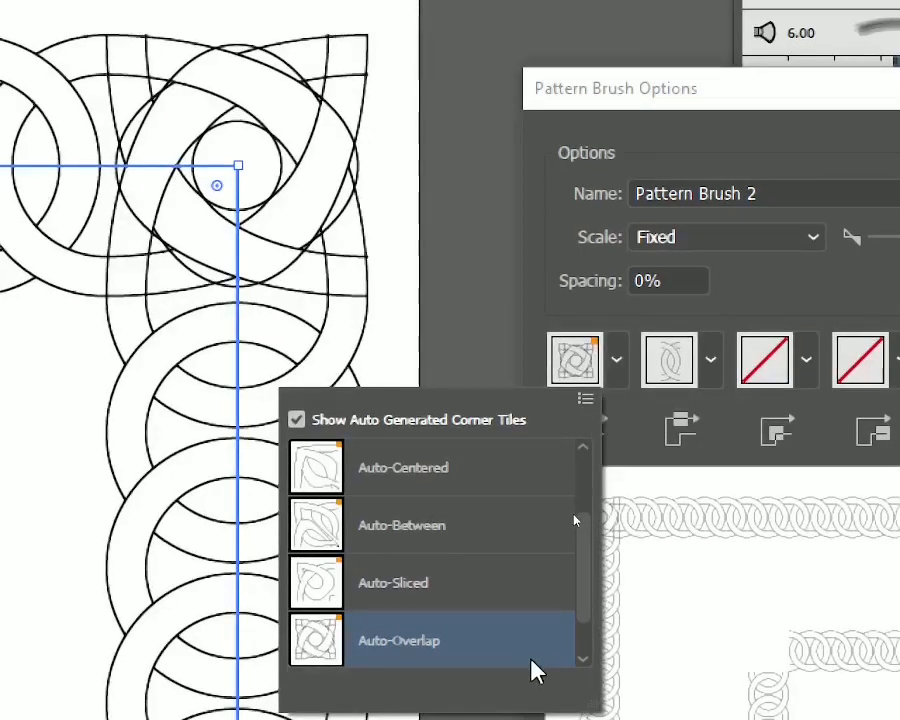
click(484, 535)
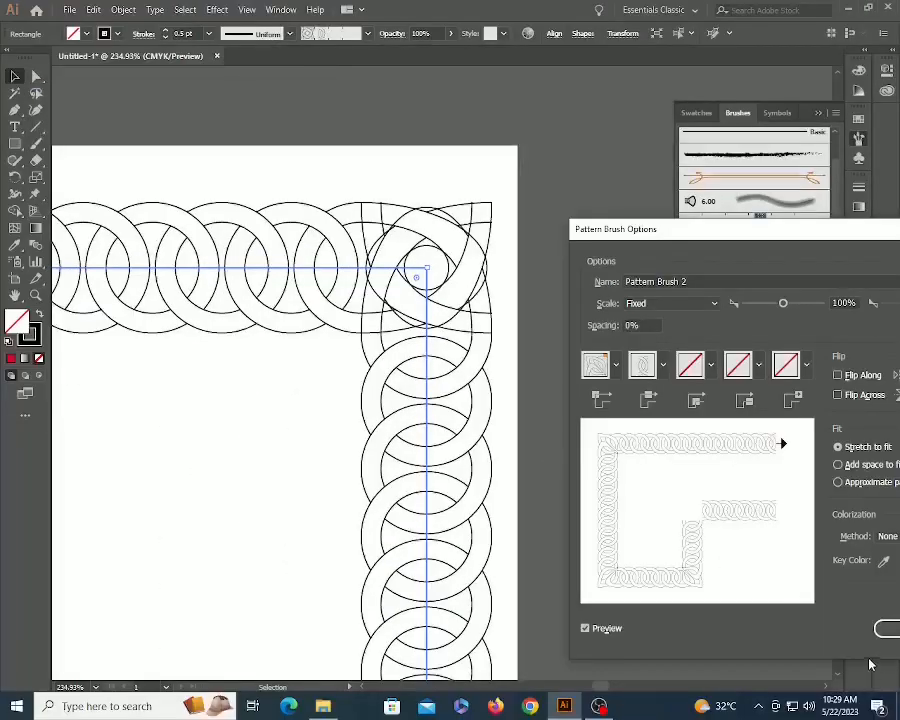
click(886, 628)
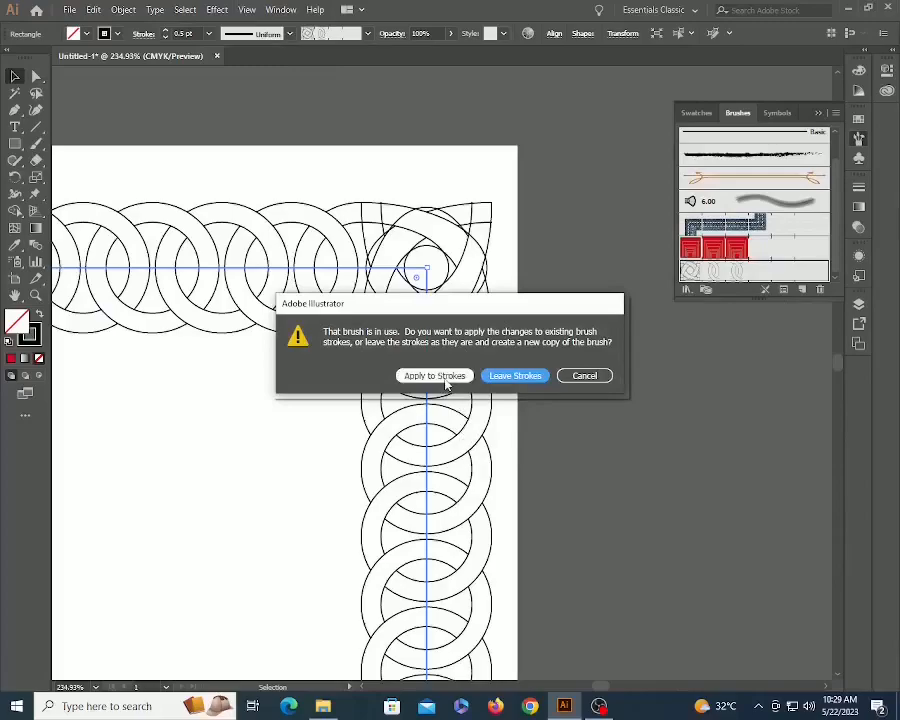
click(432, 375)
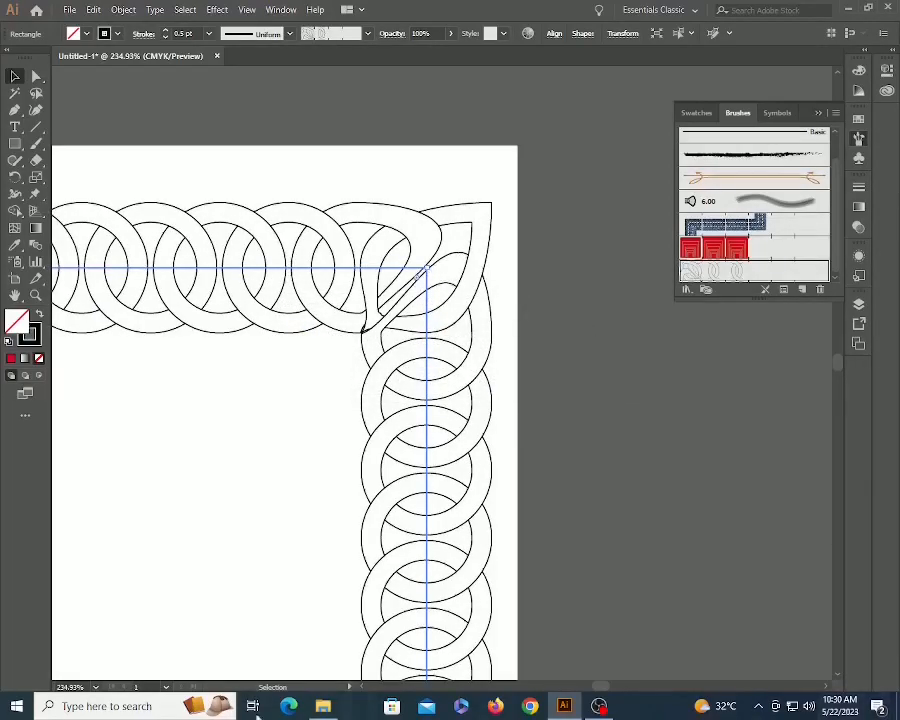
Try to set the interlaced brush's side tile to None.
double_click(708, 272)
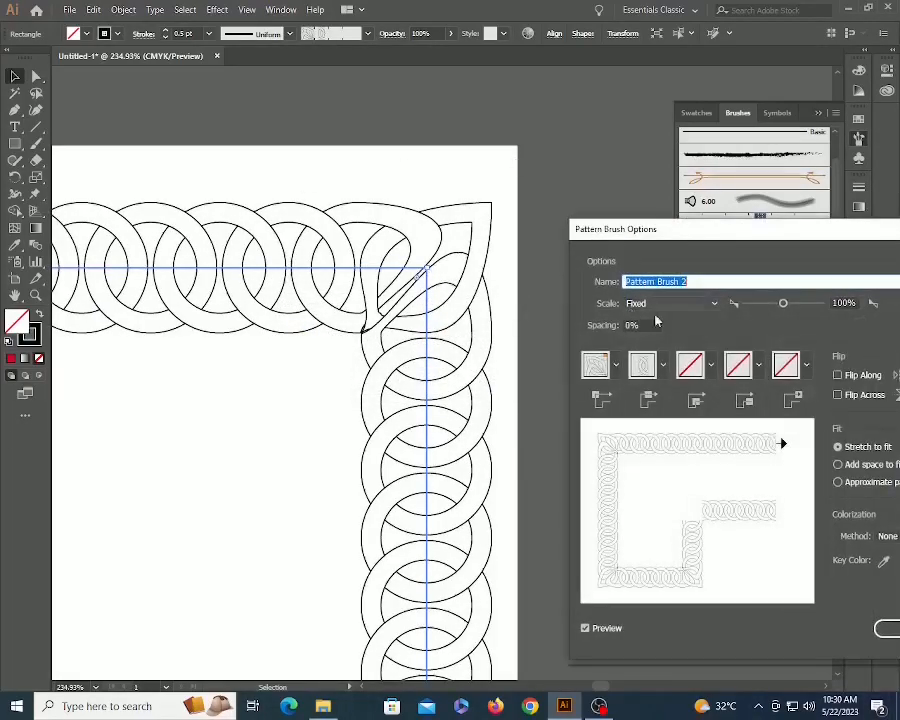
click(664, 366)
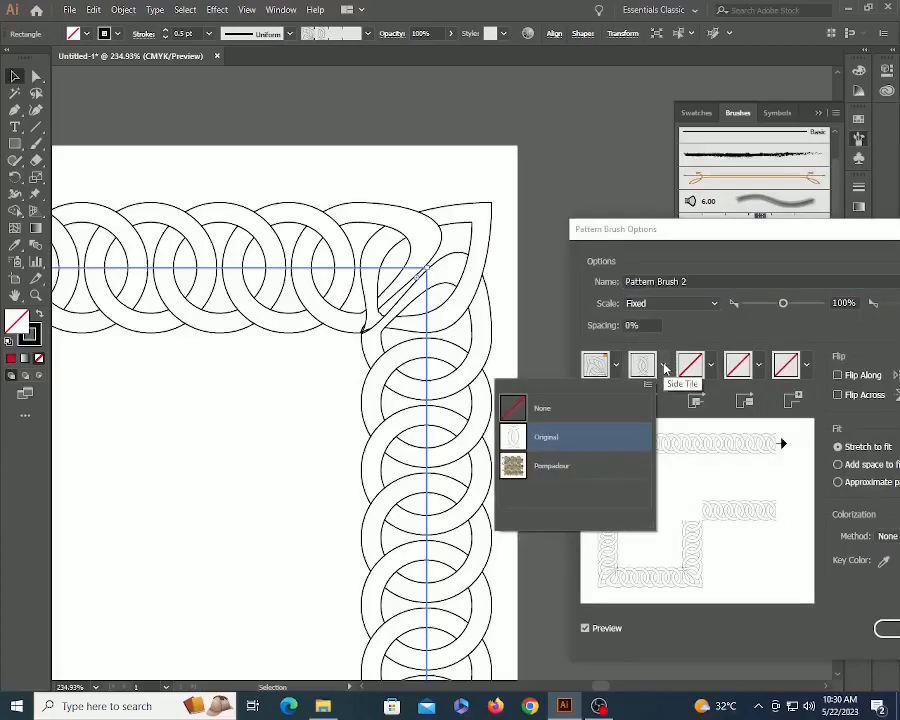
click(542, 409)
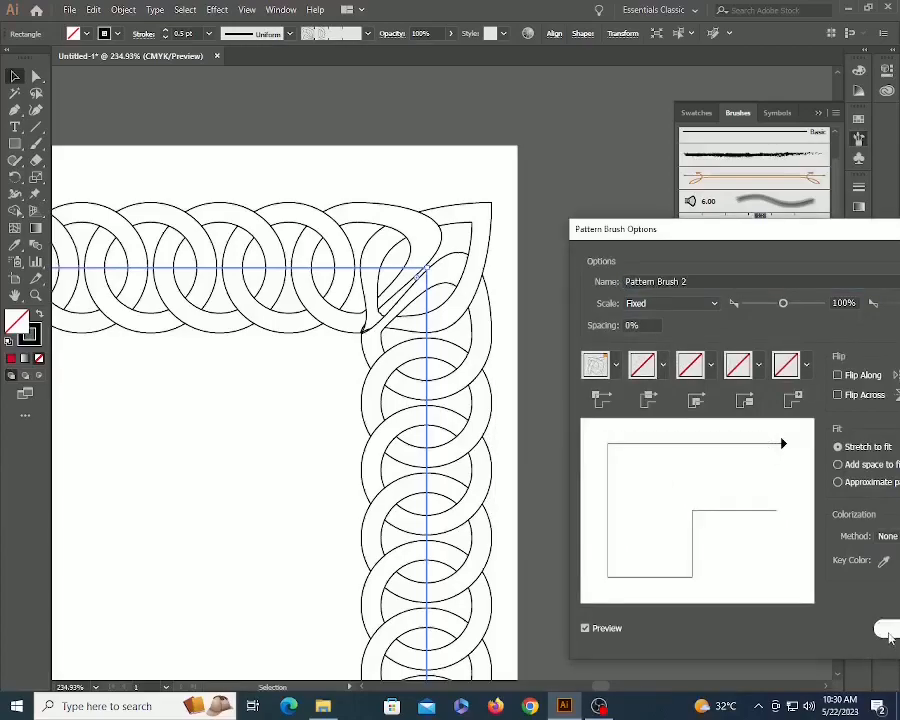
click(880, 629)
click(844, 468)
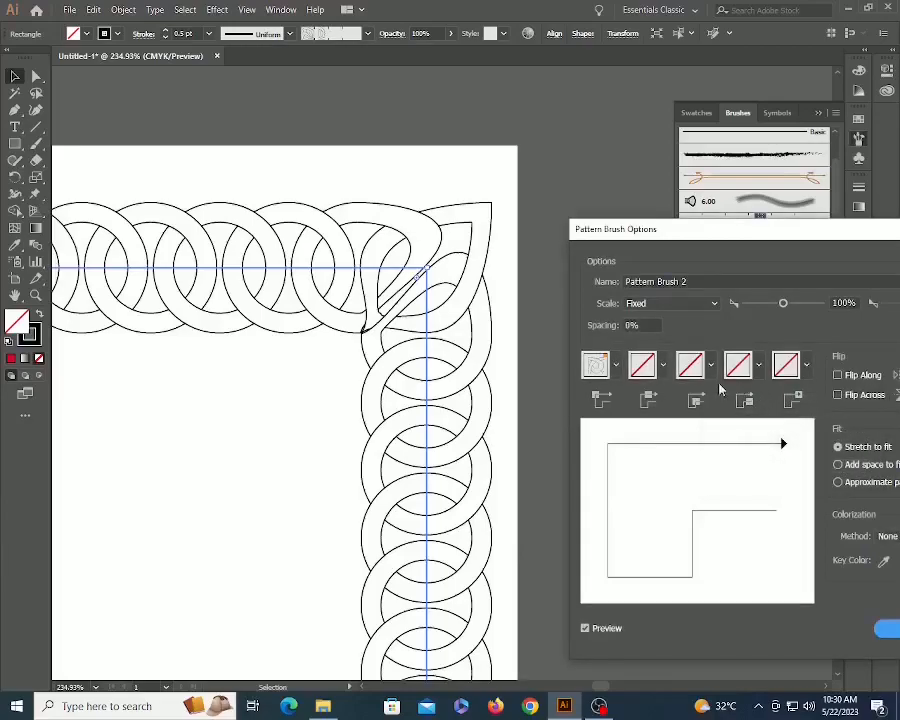
Try the Pompadour swatch as the brush's side tile on the existing strokes, then undo the change.
click(663, 367)
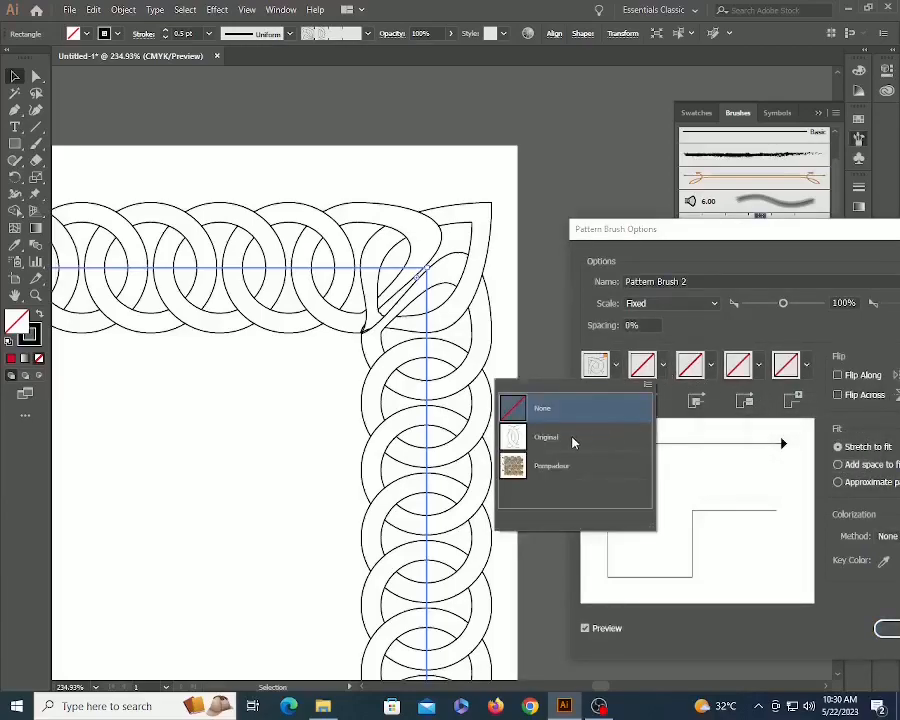
click(566, 465)
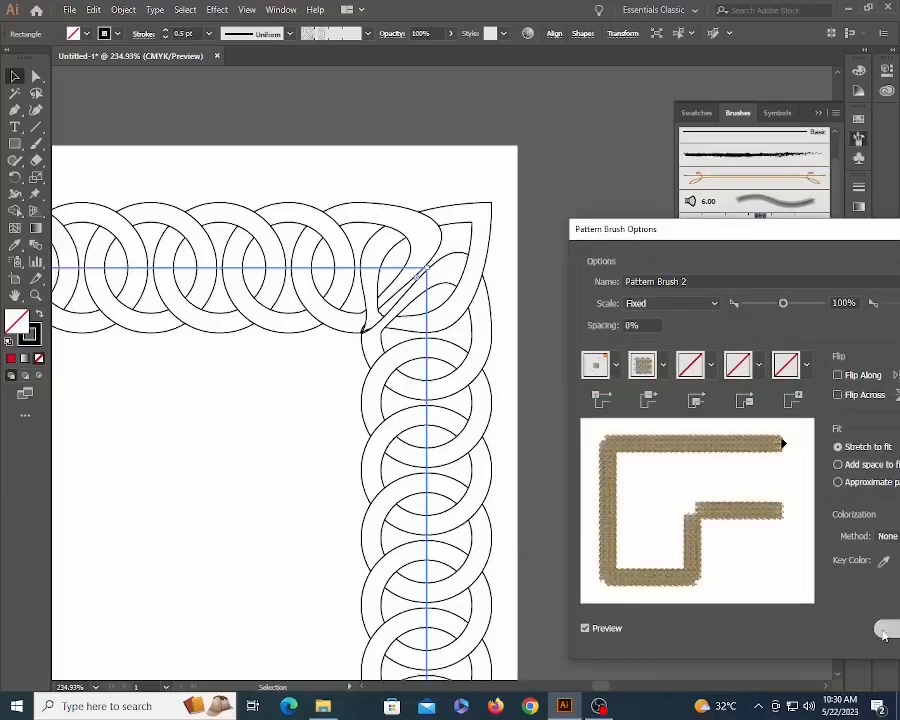
click(885, 628)
click(430, 376)
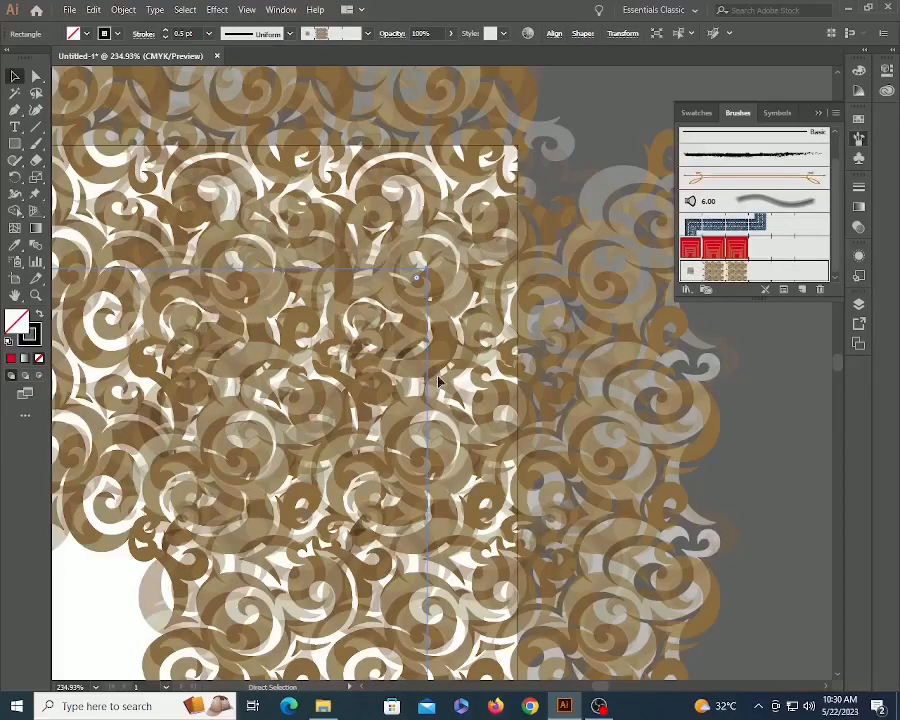
key(ctrl+z)
Examine the inner corner tile choices in the interlaced brush's options.
double_click(735, 276)
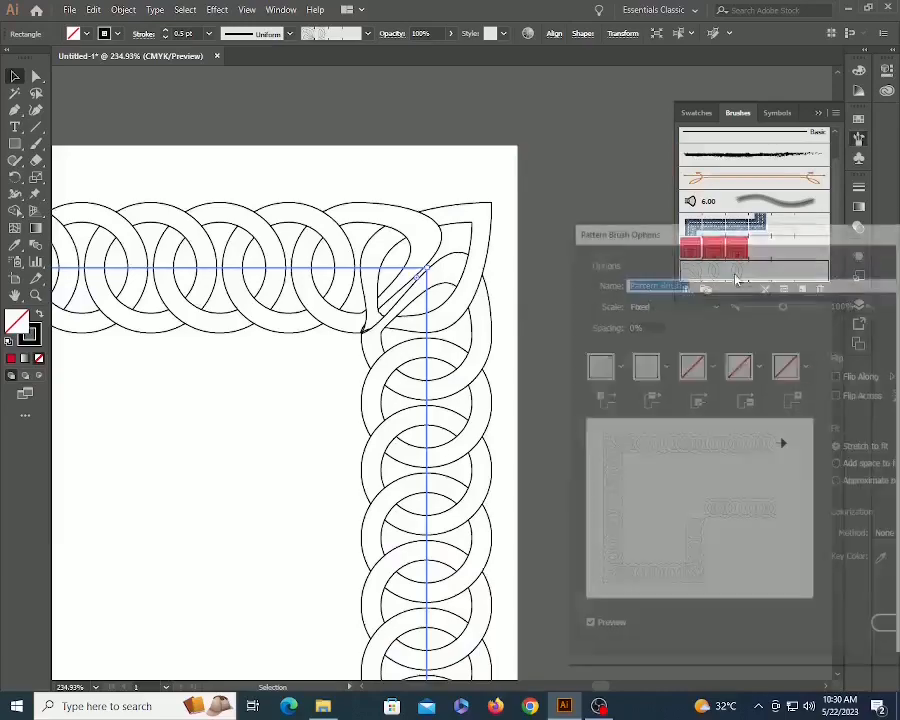
click(713, 367)
mouse_move(696, 434)
mouse_down()
mouse_move(698, 490)
mouse_move(699, 426)
mouse_up()
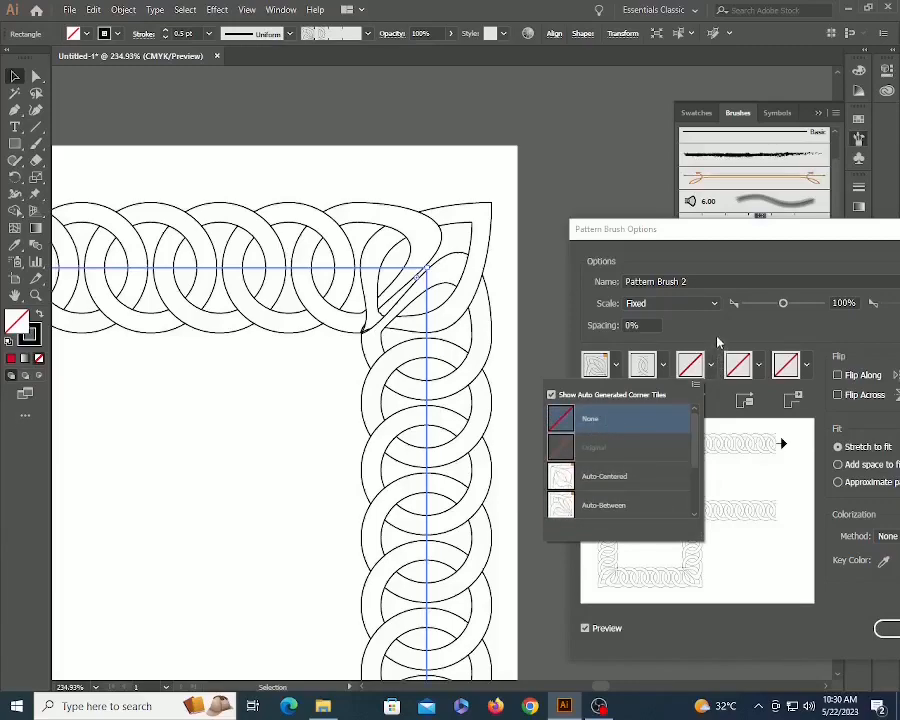
click(712, 369)
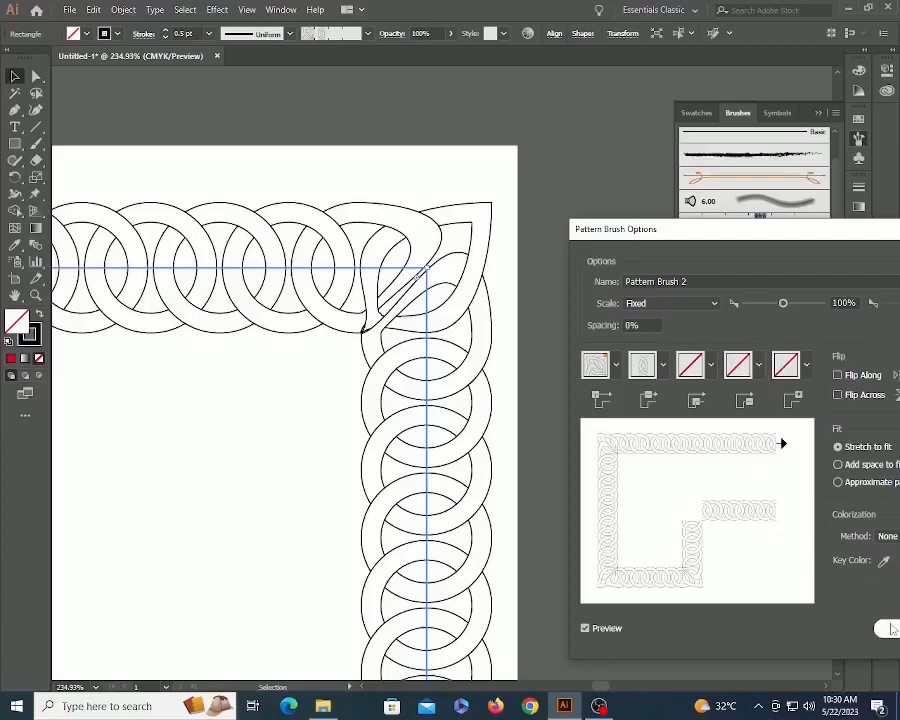
click(886, 628)
Save the red nested-square motif beside the artboard as a new pattern swatch.
key(ctrl+0)
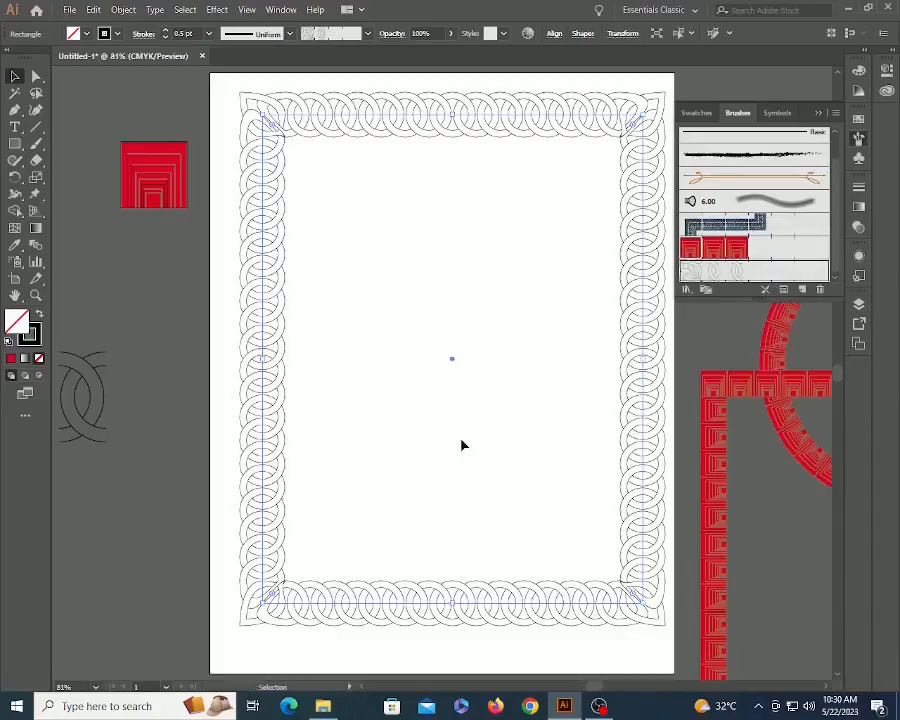
click(460, 360)
drag(462, 316, 472, 419)
key(z)
drag(210, 168, 722, 355)
key(v)
drag(337, 301, 551, 338)
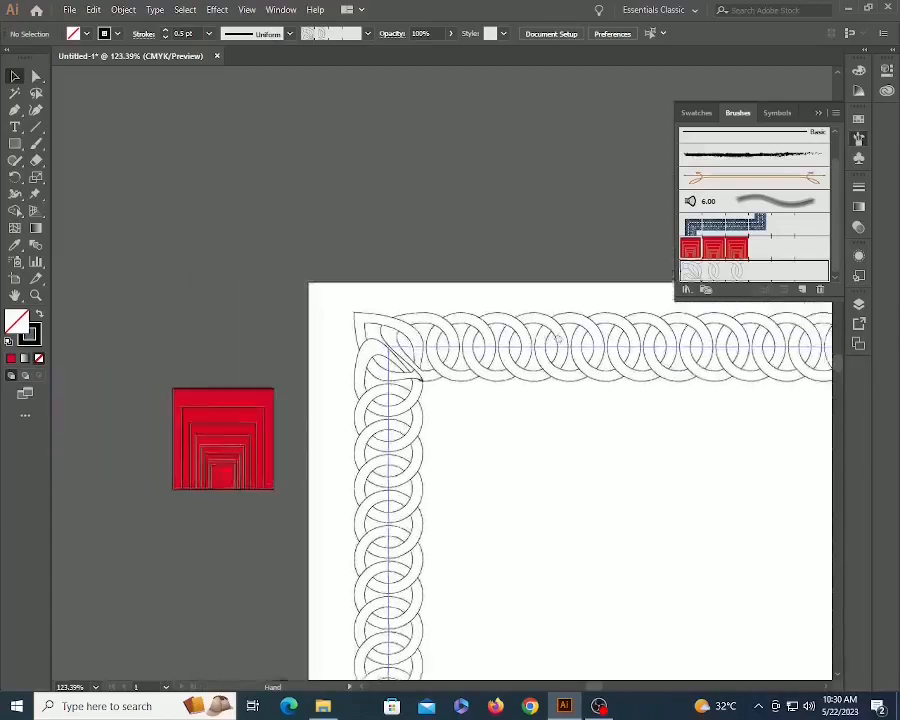
click(262, 442)
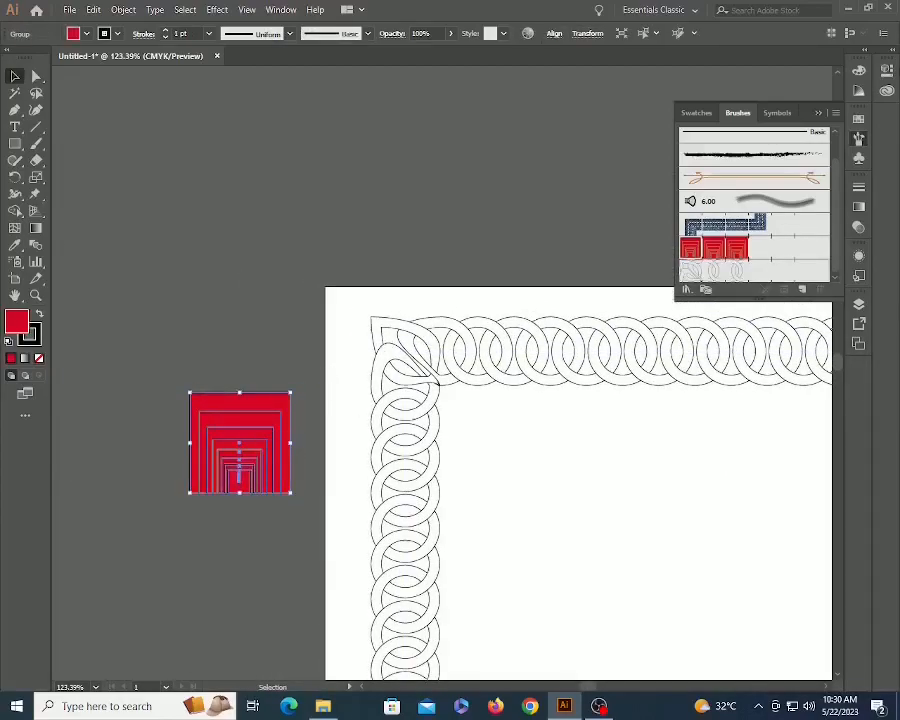
click(858, 119)
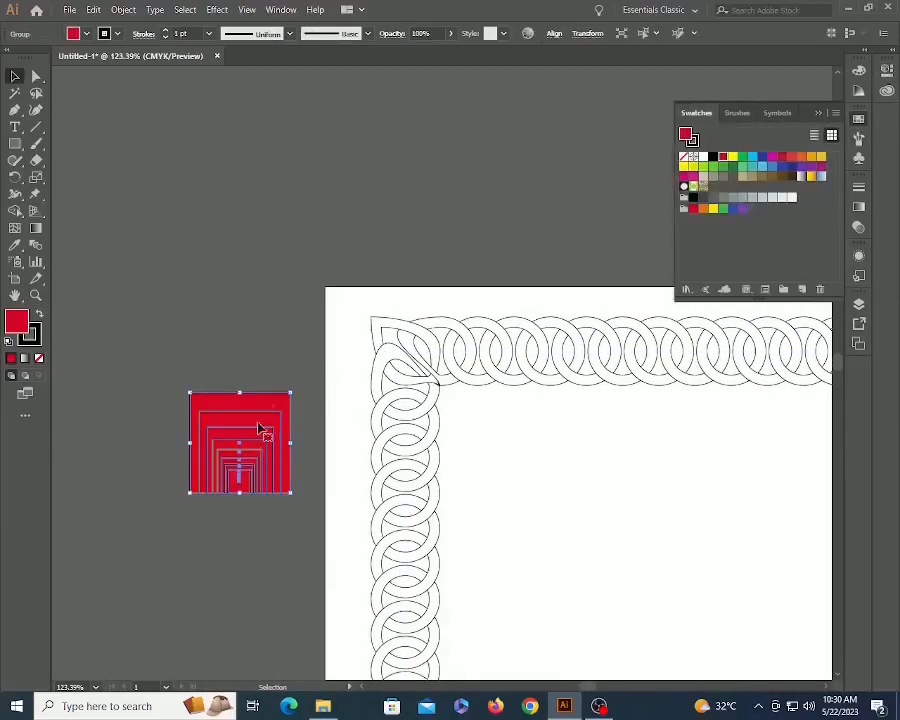
drag(250, 456, 739, 253)
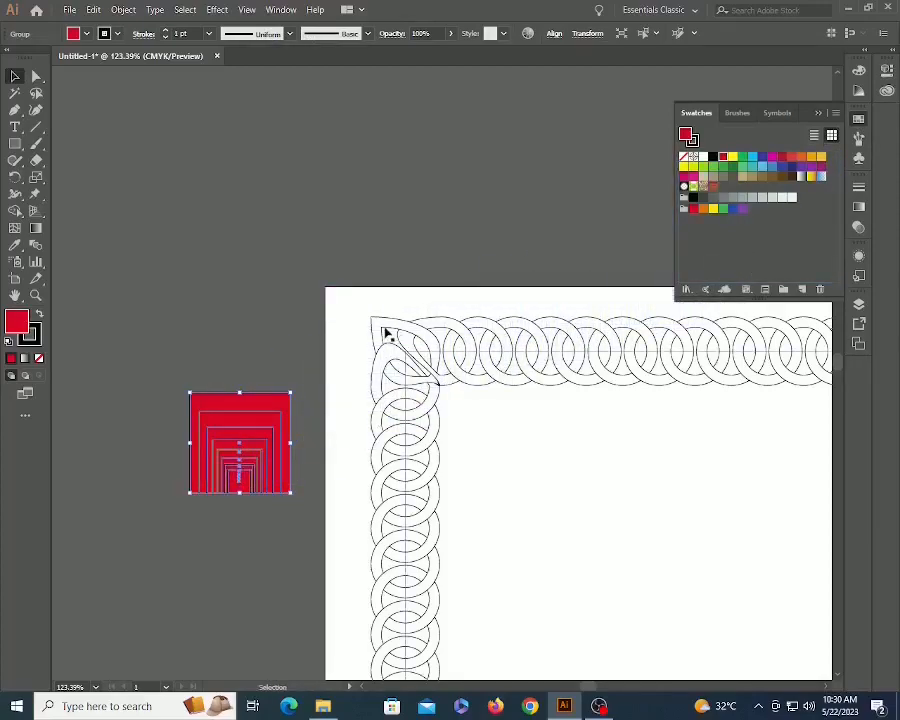
Try New Pattern Swatch 1 as both the start and end tile of the interlaced pattern brush, applying the change to existing strokes.
click(461, 357)
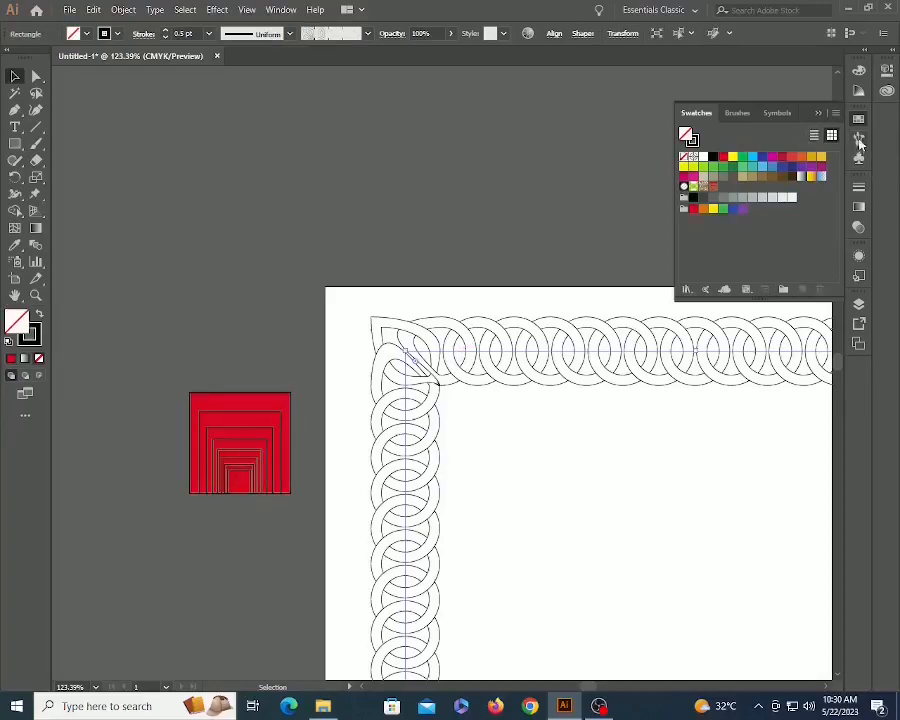
click(858, 139)
double_click(718, 272)
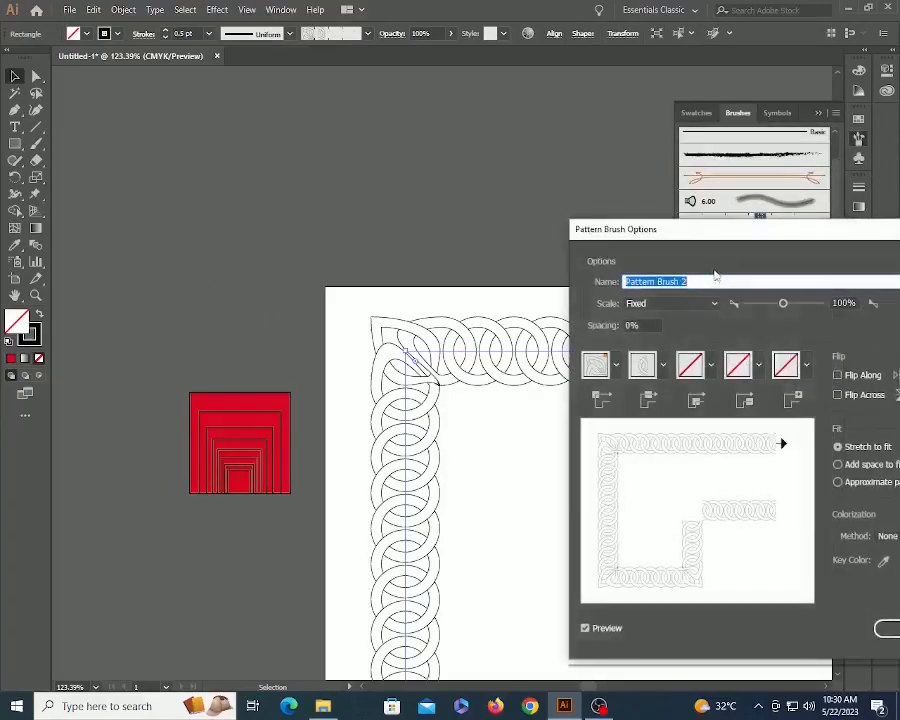
click(759, 366)
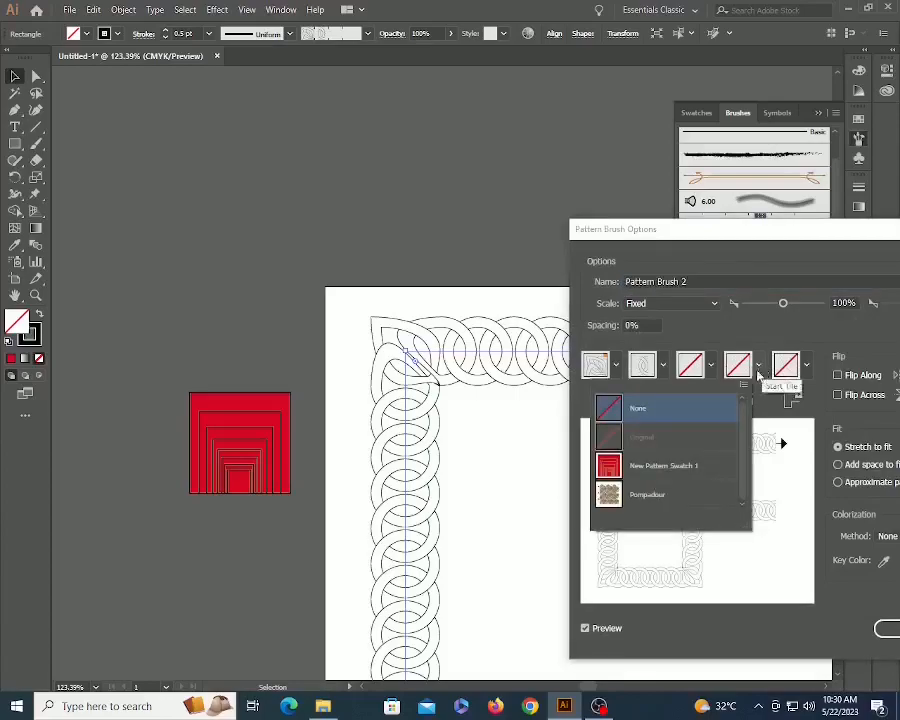
click(655, 466)
click(807, 366)
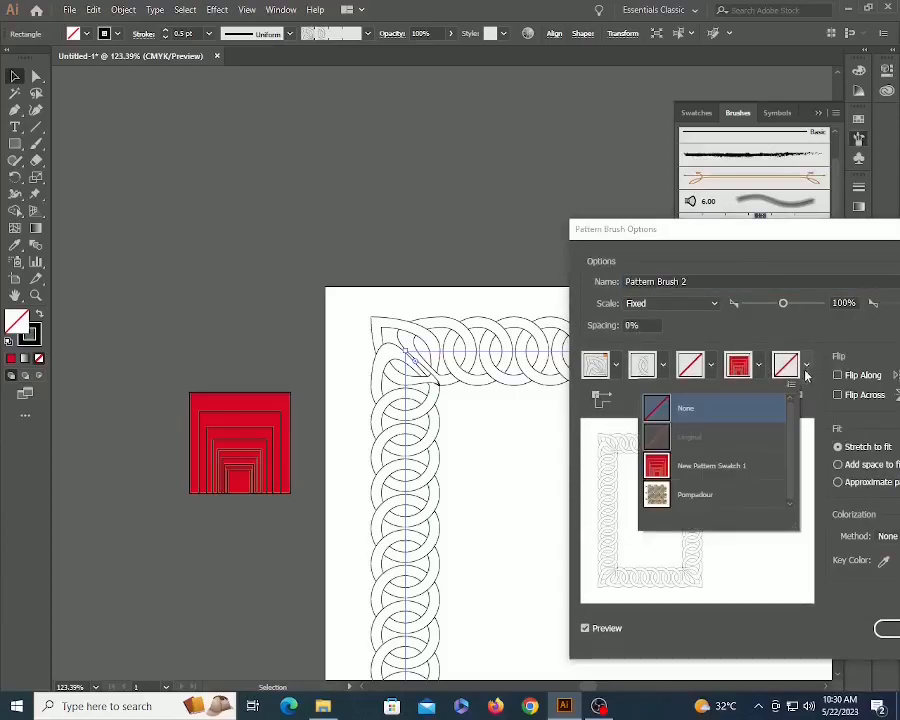
click(725, 464)
click(888, 629)
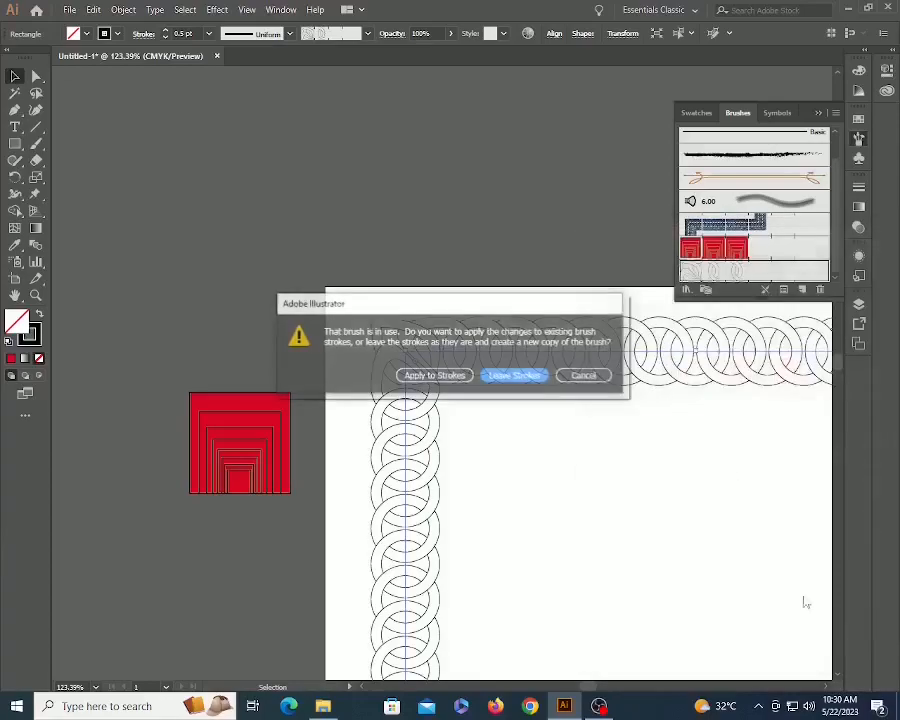
click(432, 373)
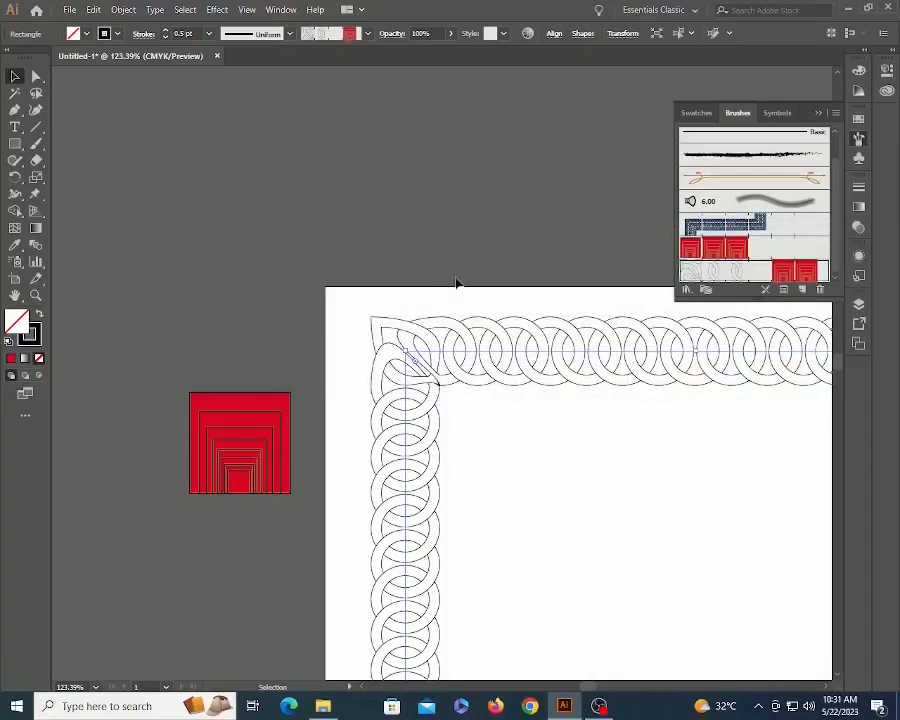
Examine the whole interlaced border on the artboard for the effect of the start and end tiles.
click(460, 285)
key(z)
alt+click(482, 424)
alt+click(483, 424)
alt+click(483, 424)
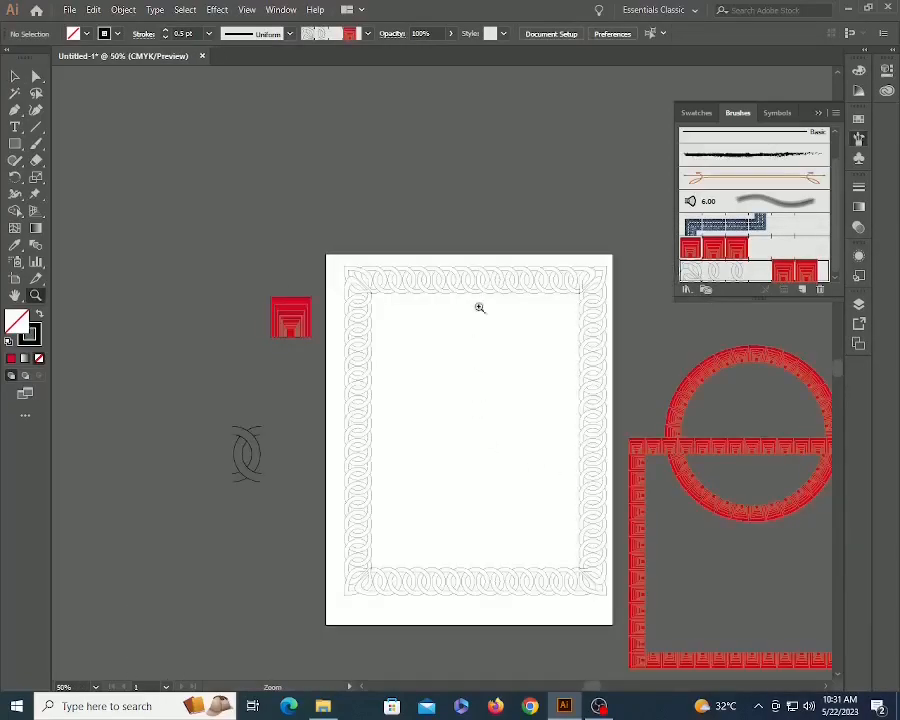
key(v)
click(502, 279)
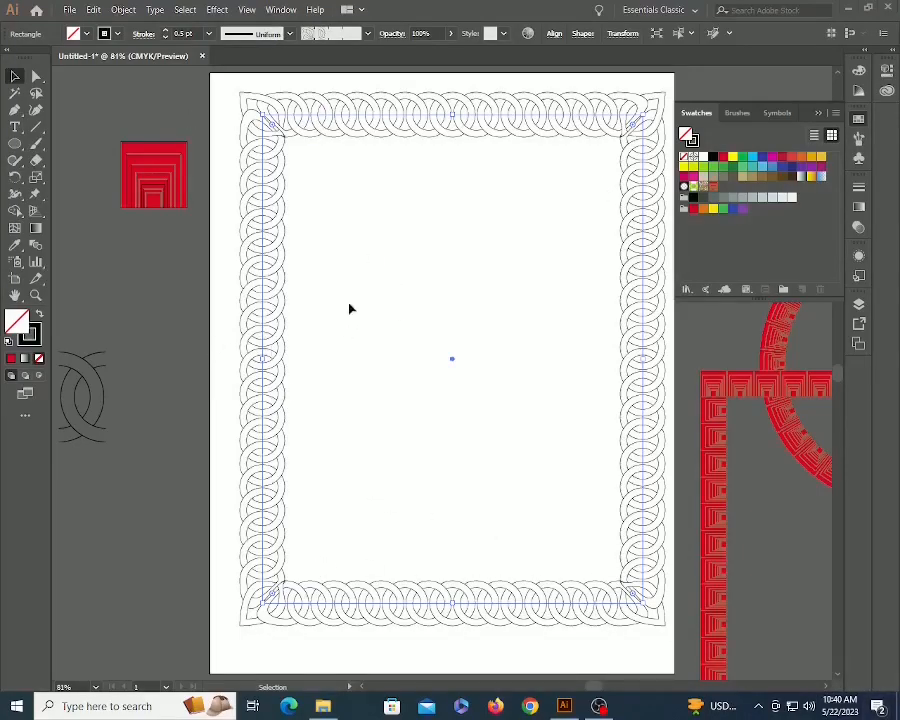
Paint an open U-shaped stroke inside the border with the Paintbrush, using the interlaced pattern brush.
click(167, 324)
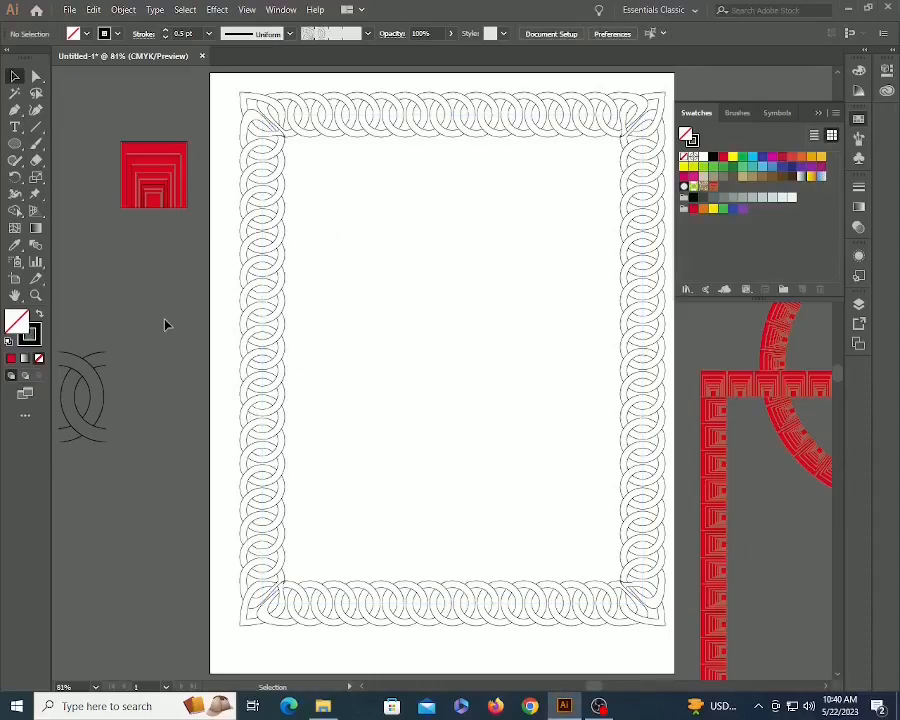
key(b)
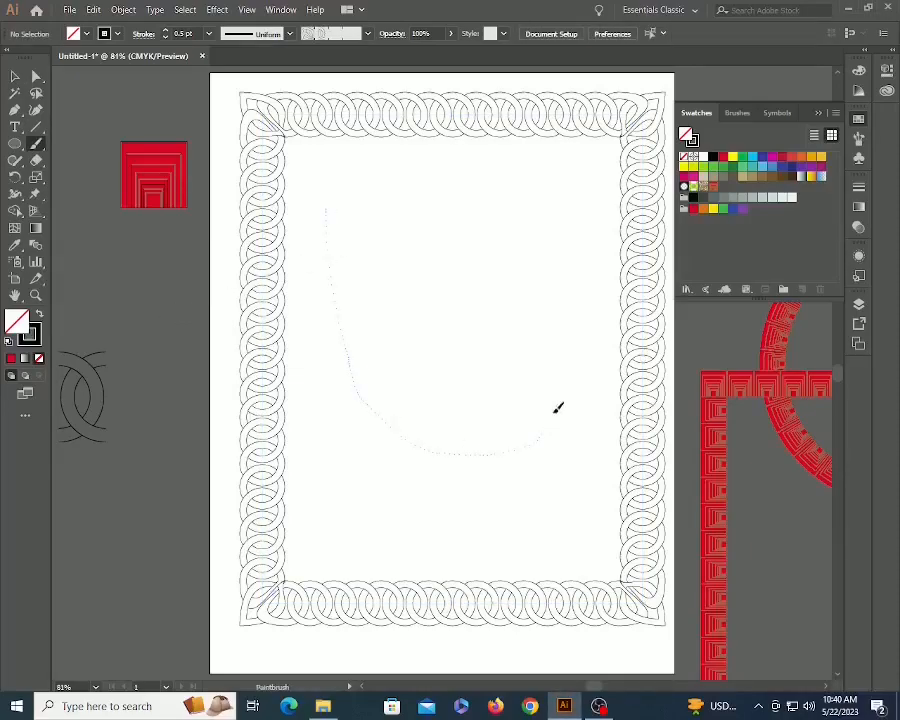
drag(591, 271, 591, 273)
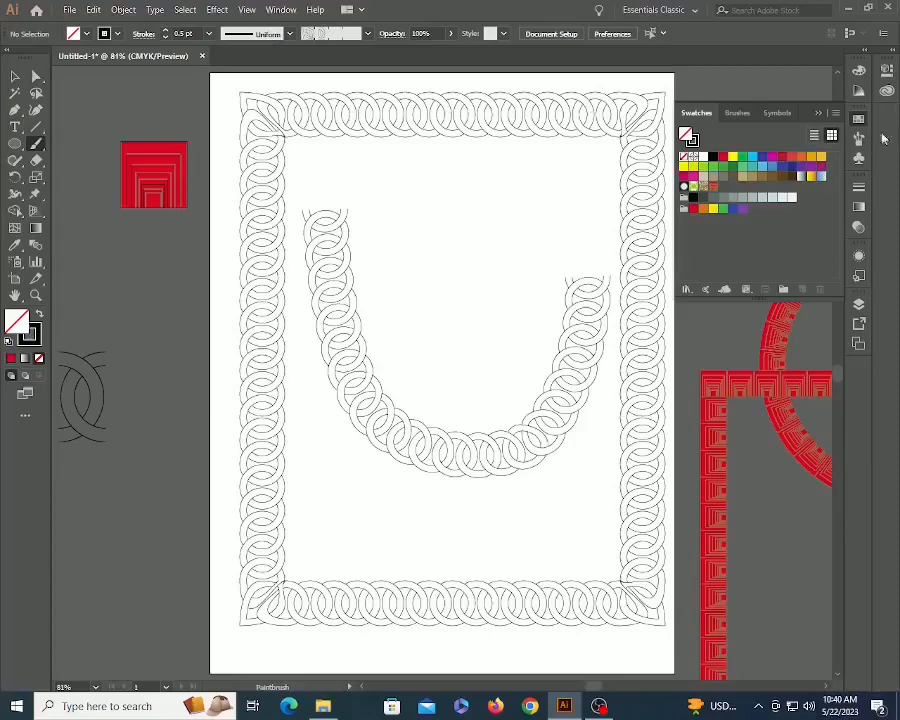
Set the interlaced brush's start and end tiles to New Pattern Swatch 4 and apply the change to existing strokes.
key(v)
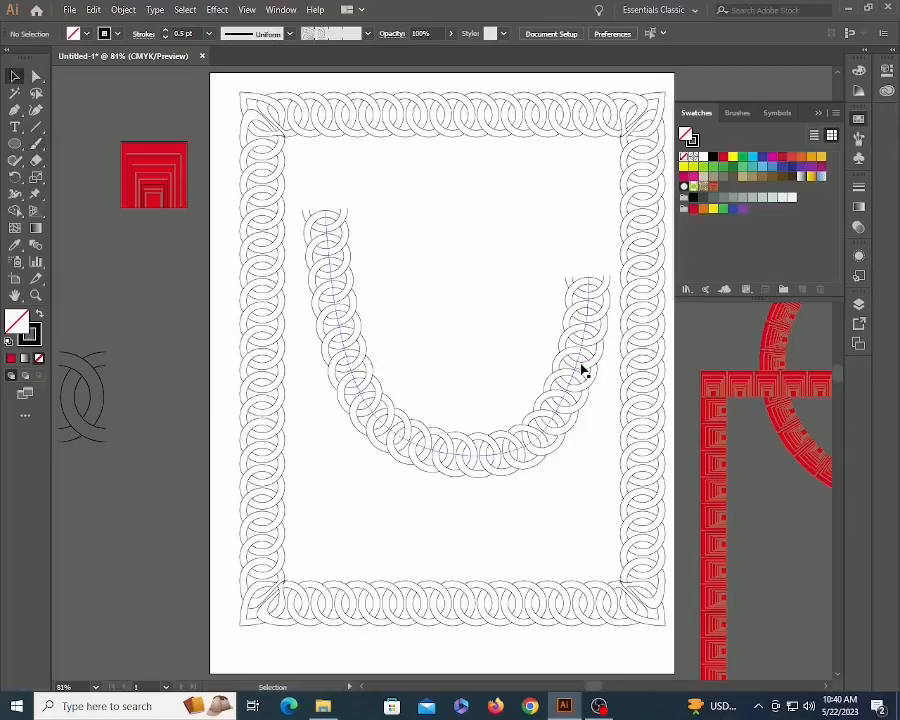
click(584, 371)
click(859, 140)
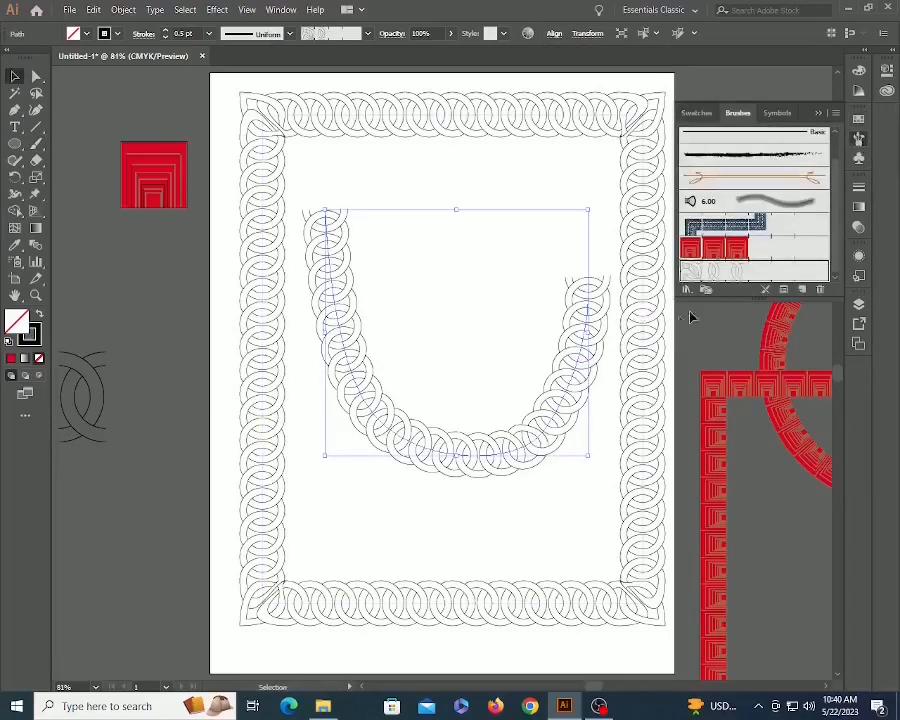
double_click(733, 271)
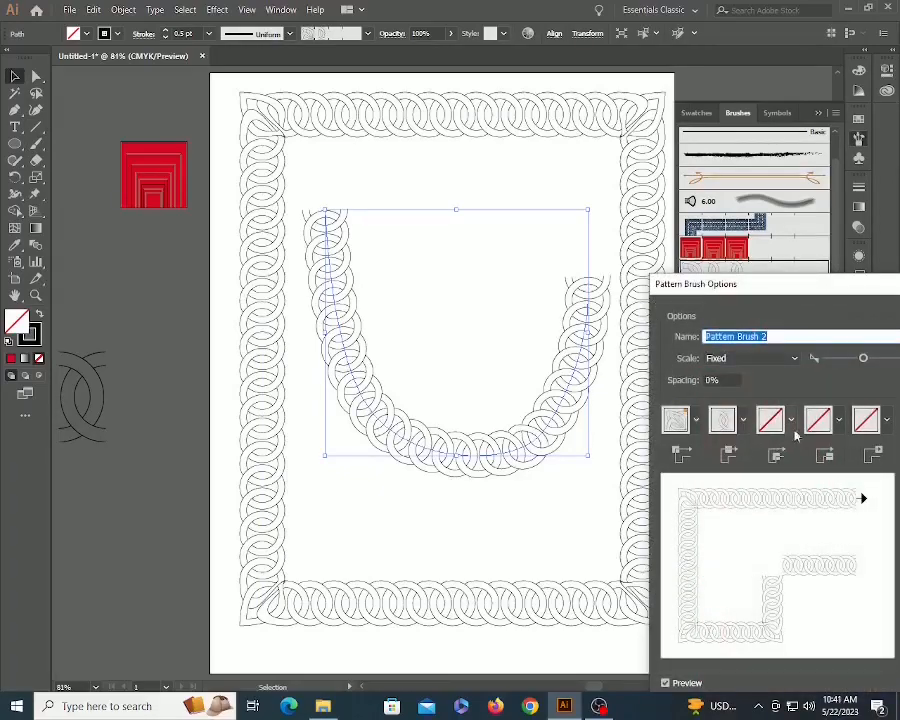
click(839, 421)
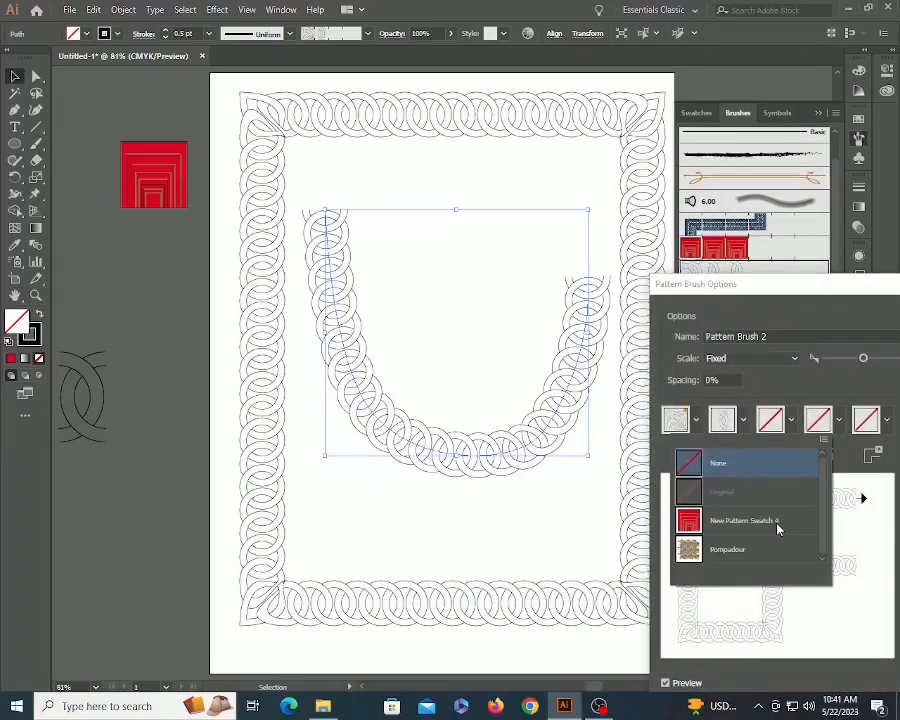
click(778, 524)
click(887, 421)
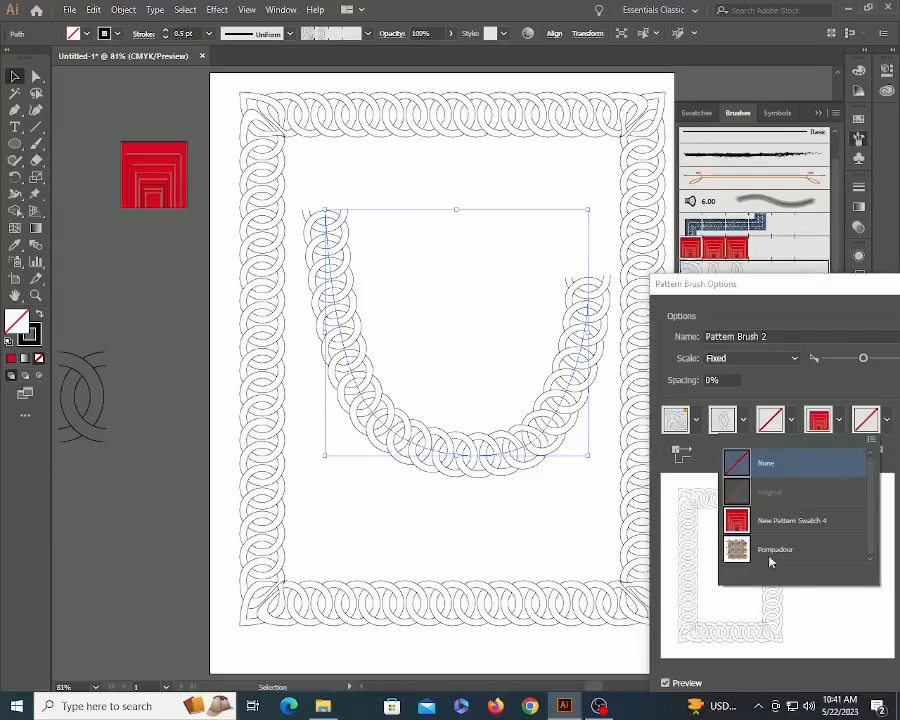
click(793, 524)
key(Return)
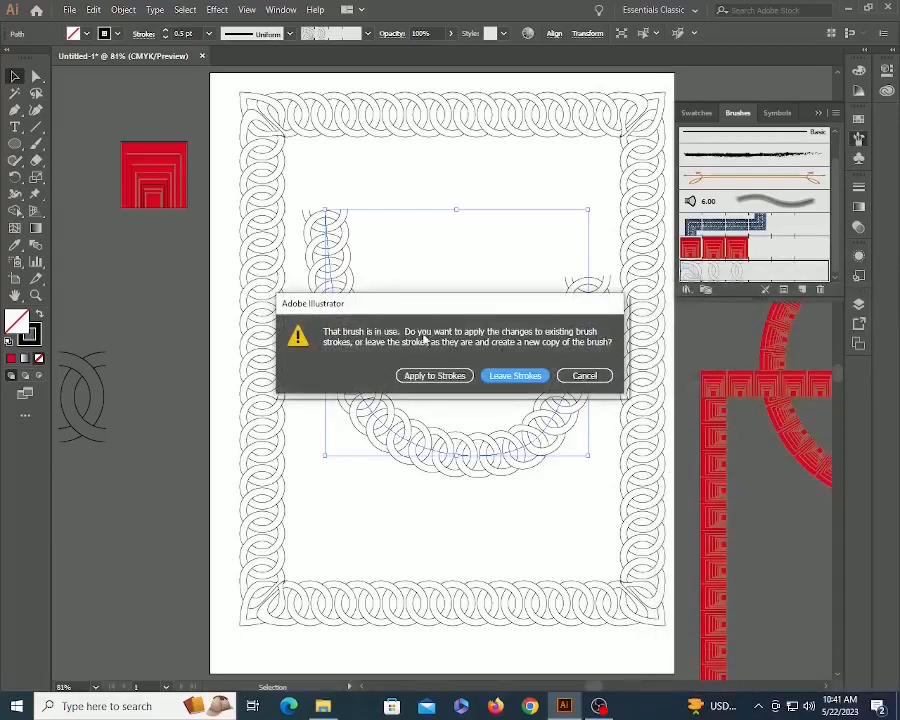
click(435, 376)
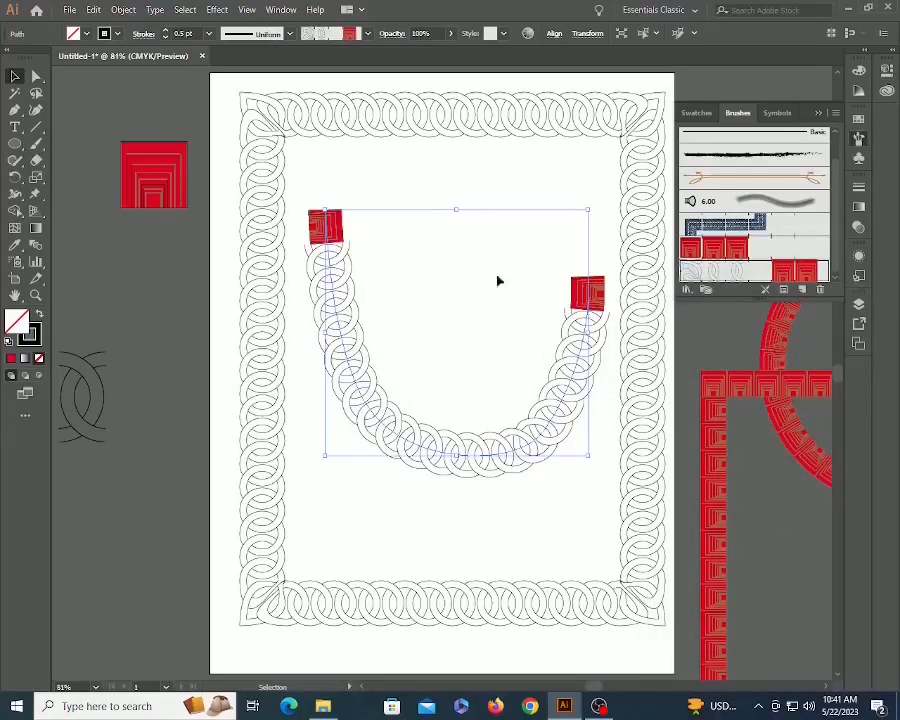
Examine the tiles at both ends of the U-shaped stroke up close, then return to the full artboard.
click(290, 180)
key(z)
drag(290, 184, 642, 410)
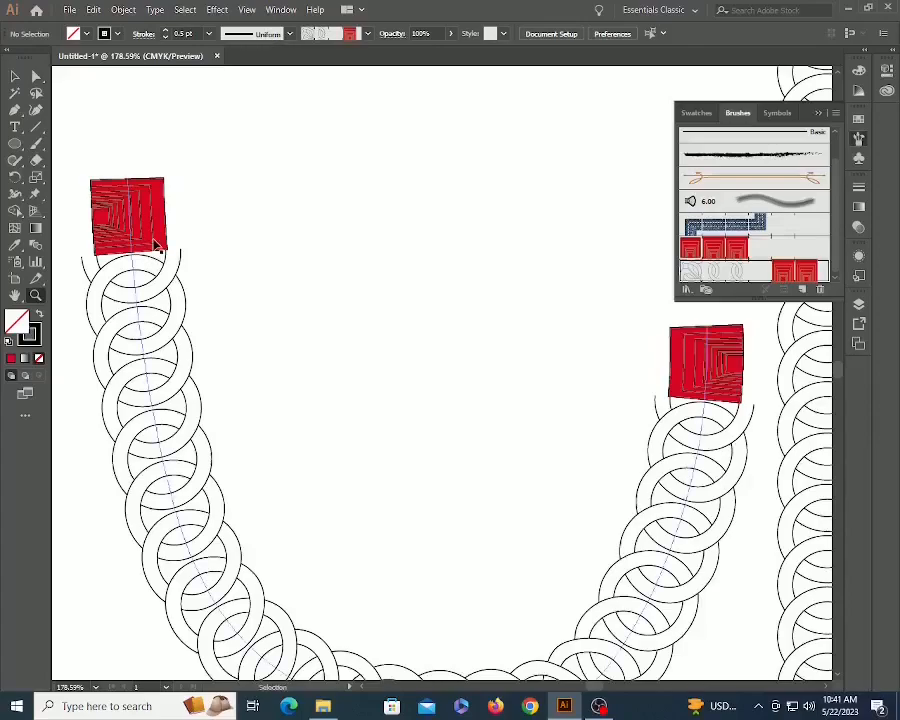
key(ctrl+0)
key(v)
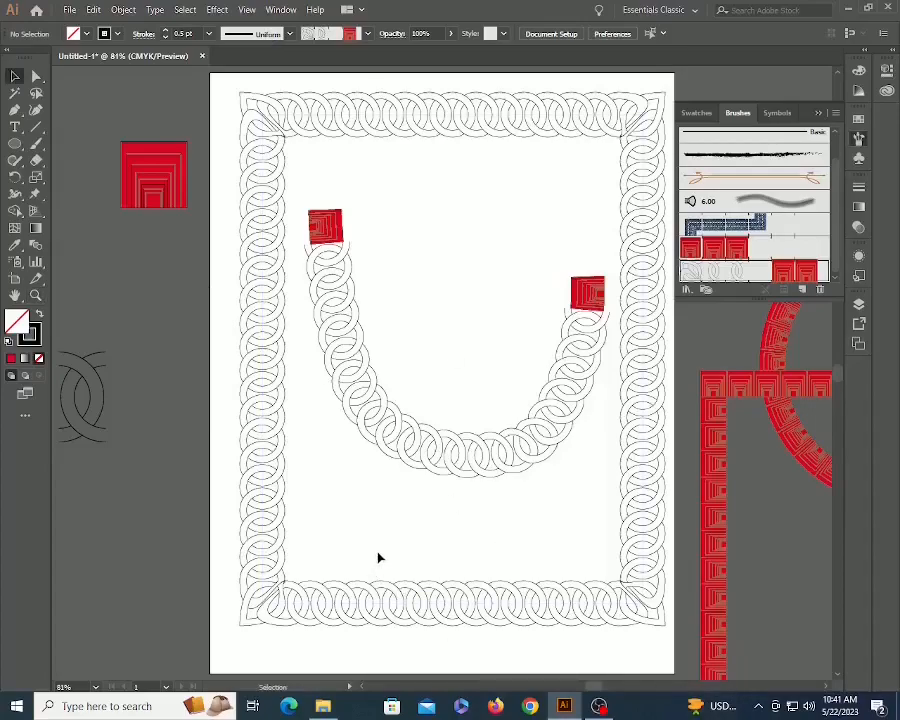